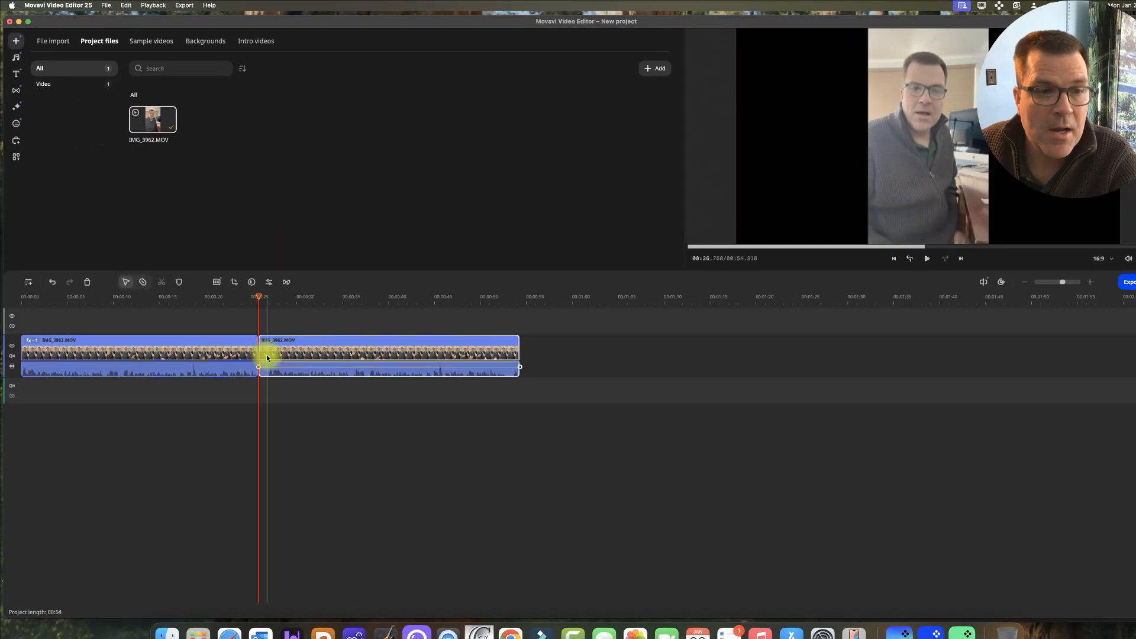
Split the second clip about one second after its start, delete the short leading piece, and close the gap
key(b)
click(268, 356)
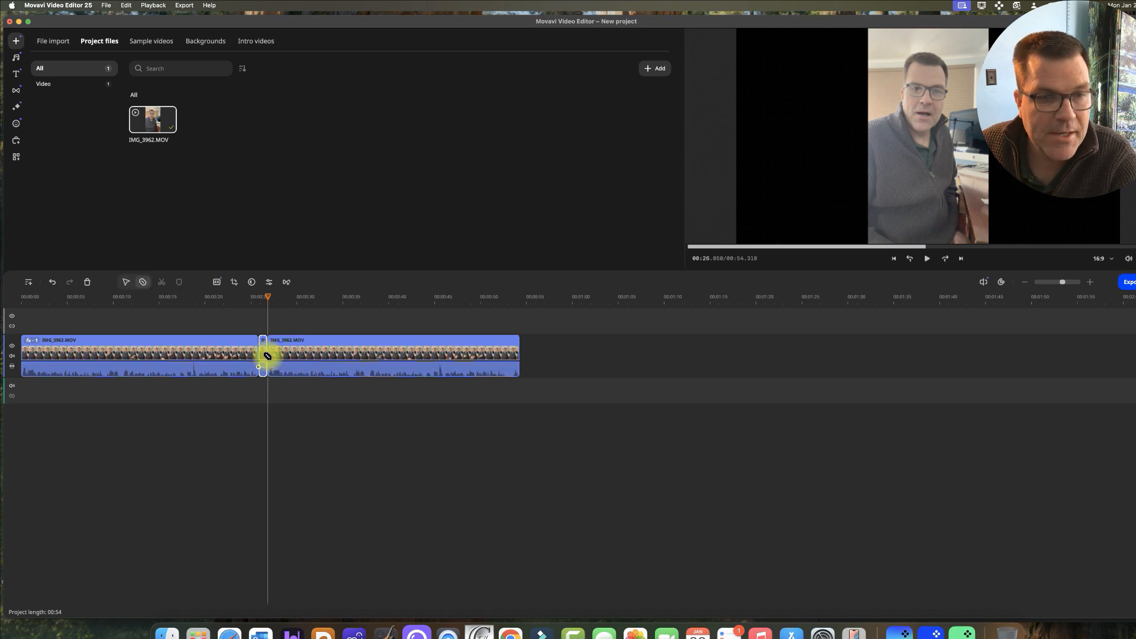
key(v)
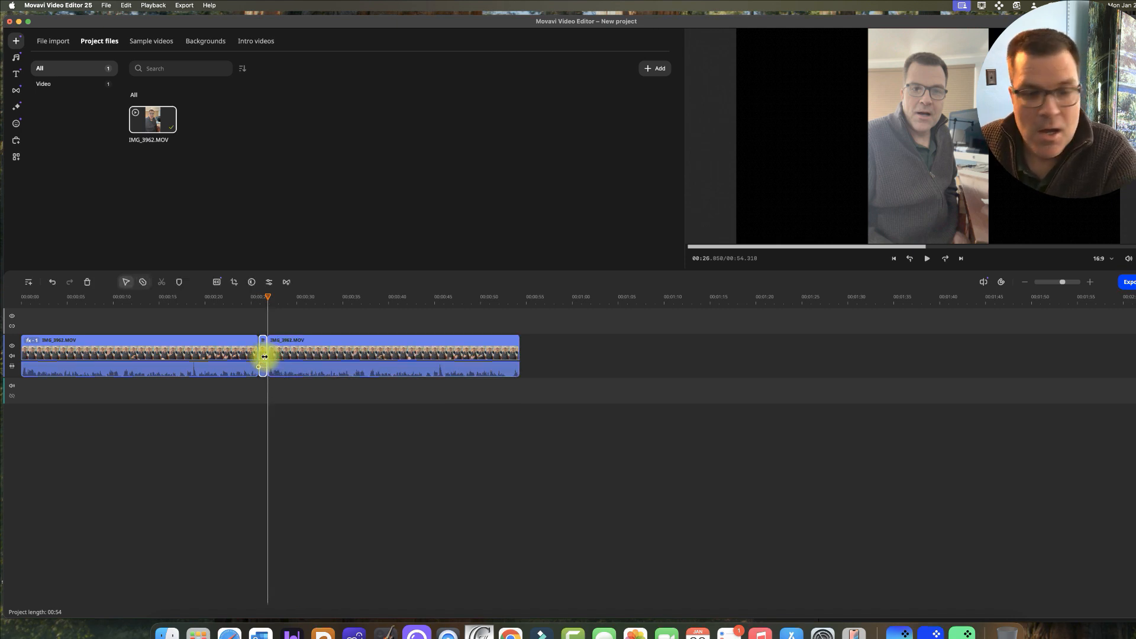
key(Delete)
drag(318, 359, 308, 359)
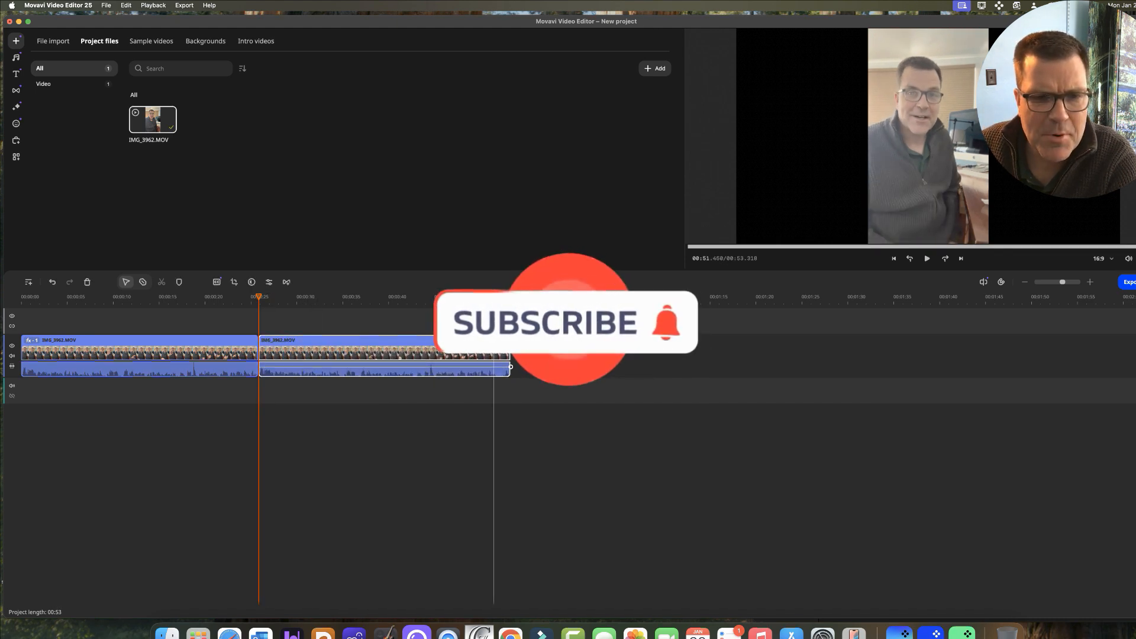
Split the second clip near its end at 00:51.550 and delete the leftover tail
key(b)
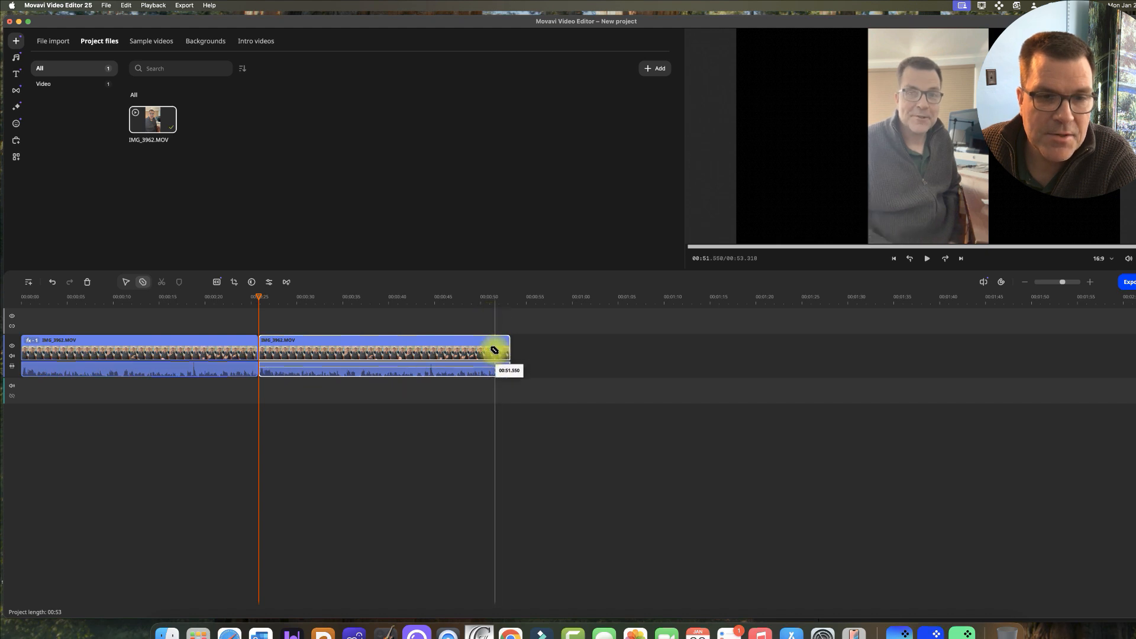
click(494, 350)
click(500, 353)
key(Delete)
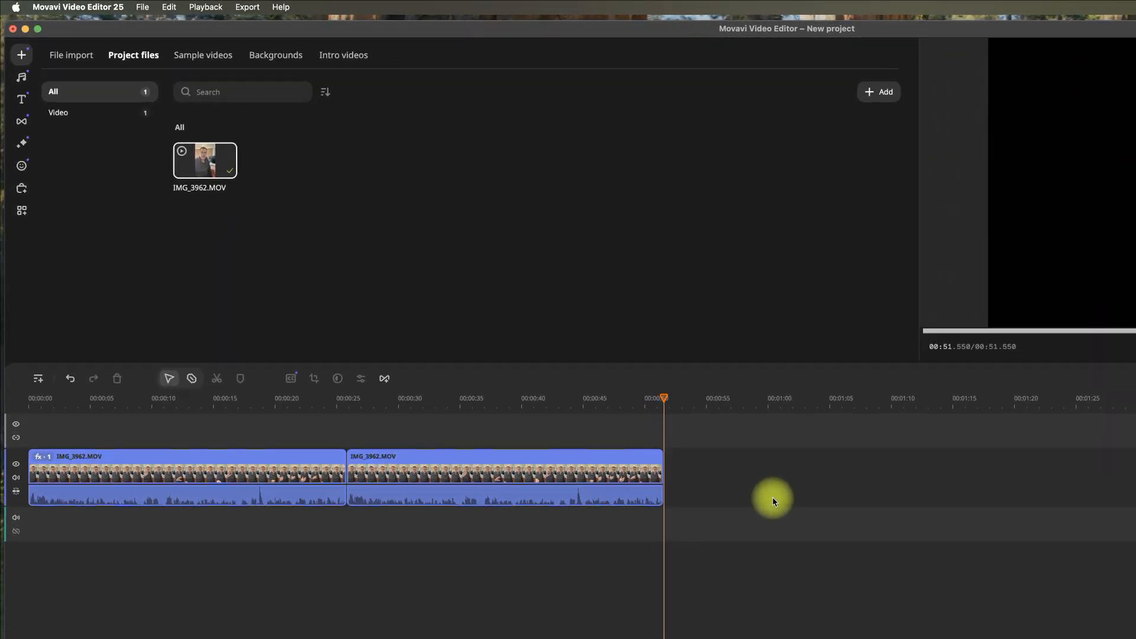
Apply the Vertical fill filter to the second clip and place the playhead at that clip's start
click(439, 509)
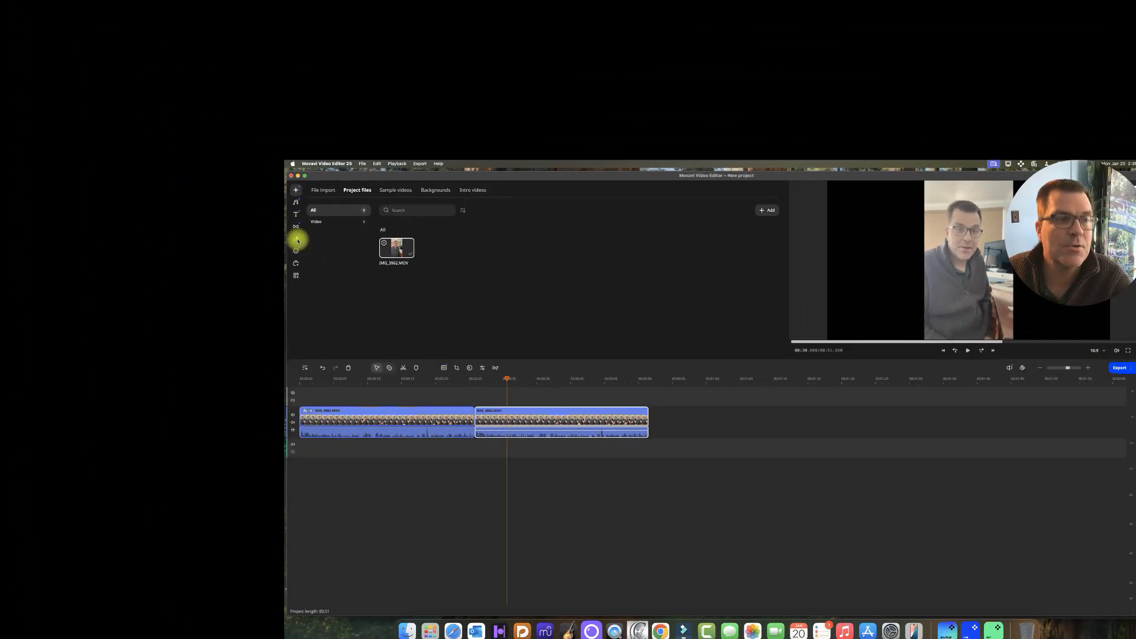
click(297, 240)
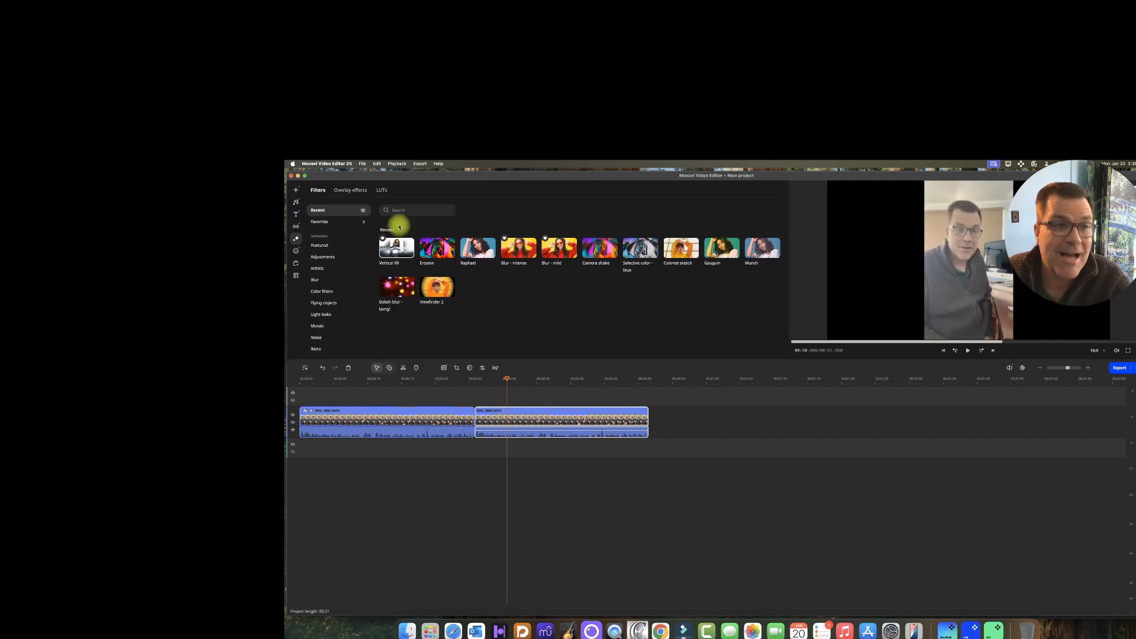
drag(396, 247, 494, 422)
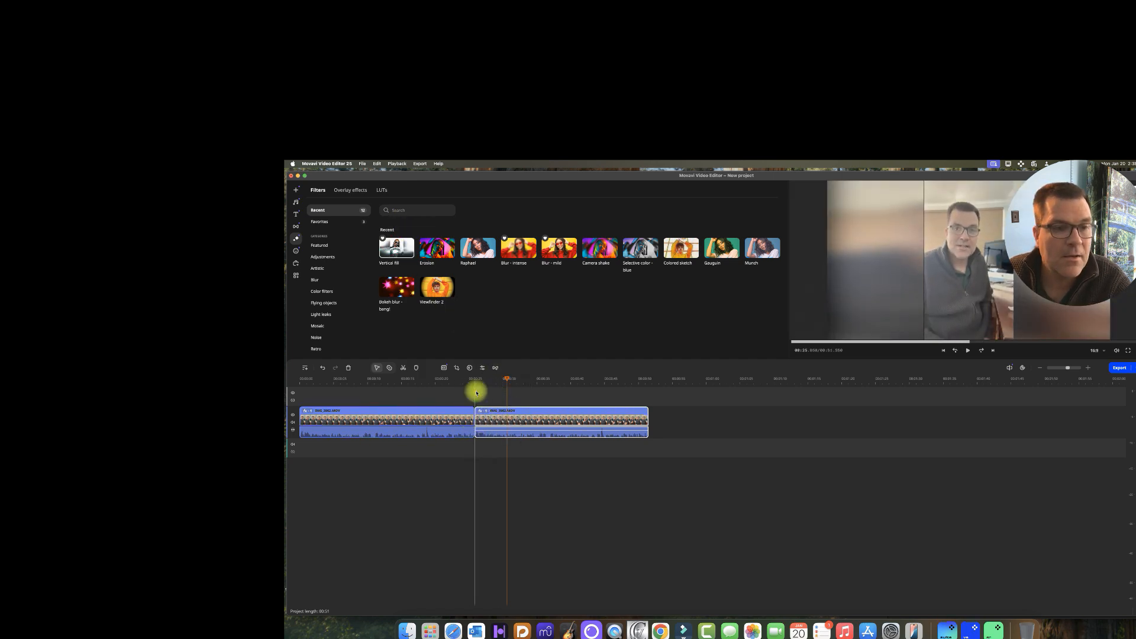
click(477, 386)
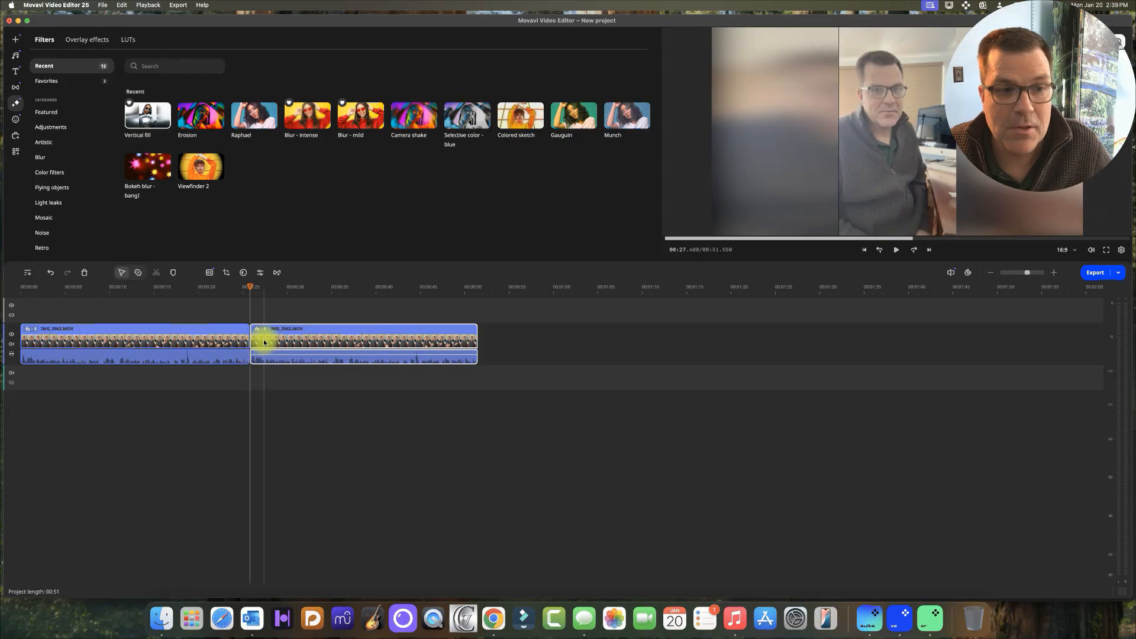
Open the second clip's settings and enable Normalize, switching it off and on during playback to compare the sound
double_click(264, 343)
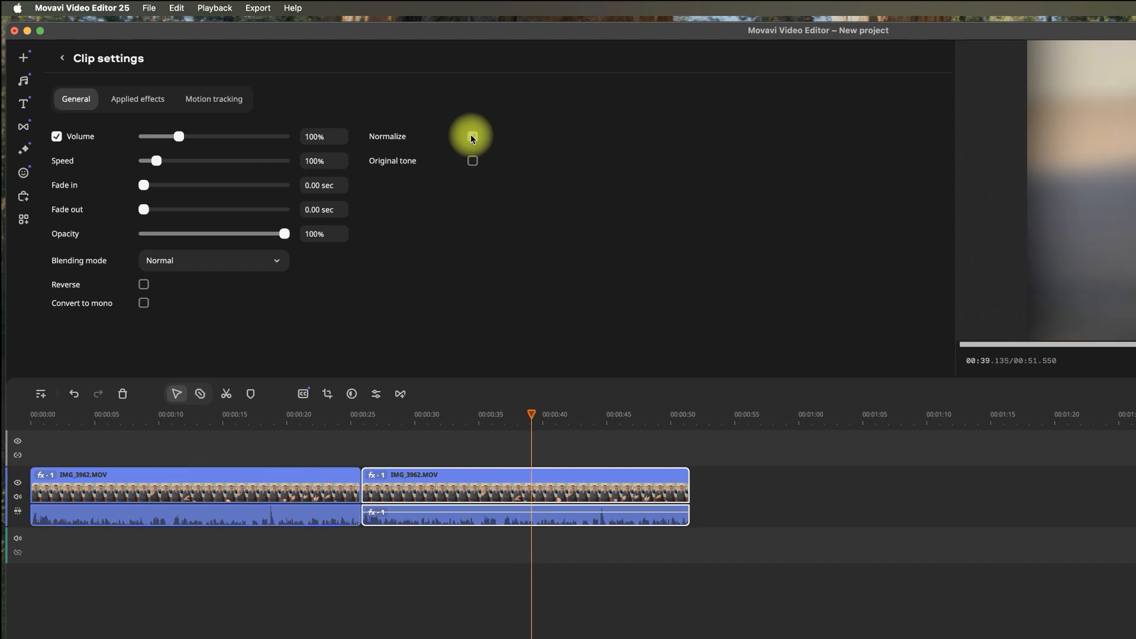
click(473, 137)
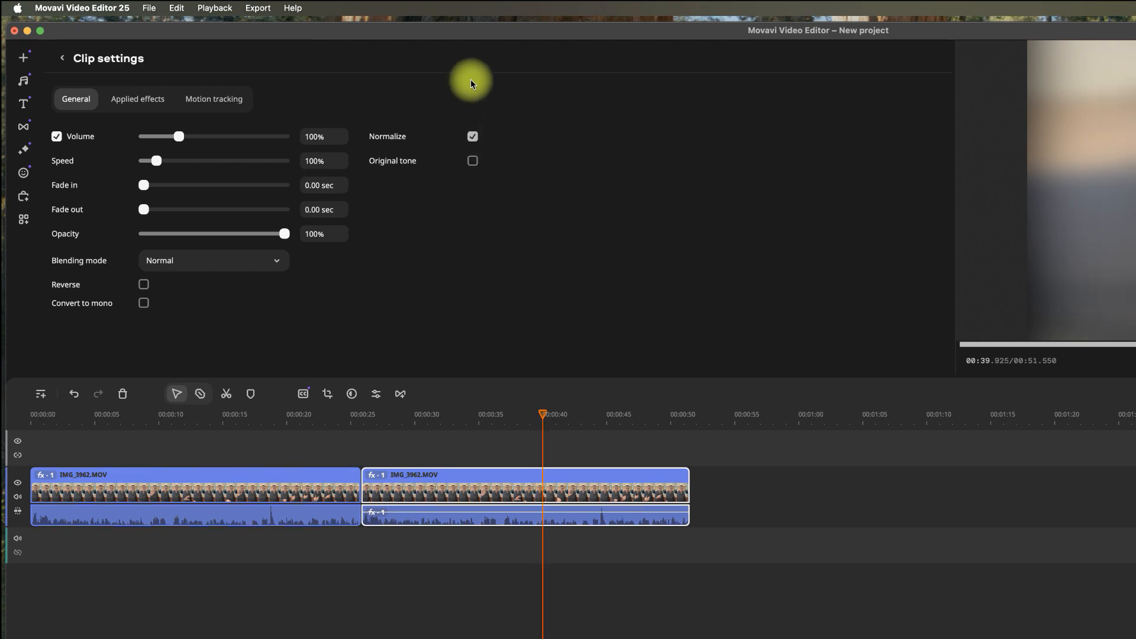
click(473, 137)
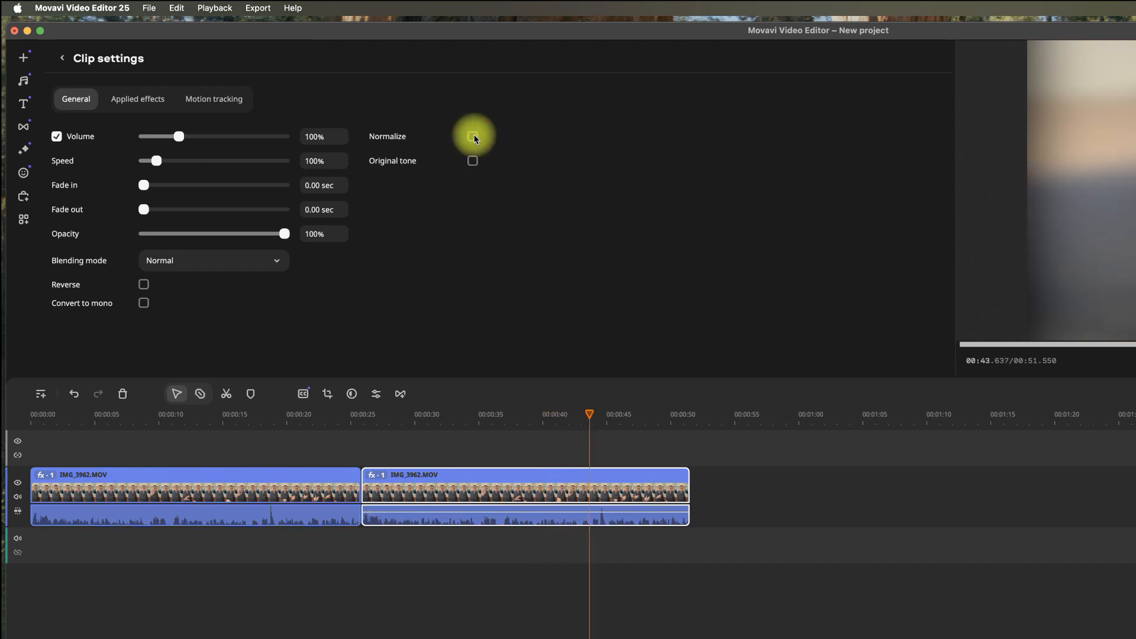
click(473, 137)
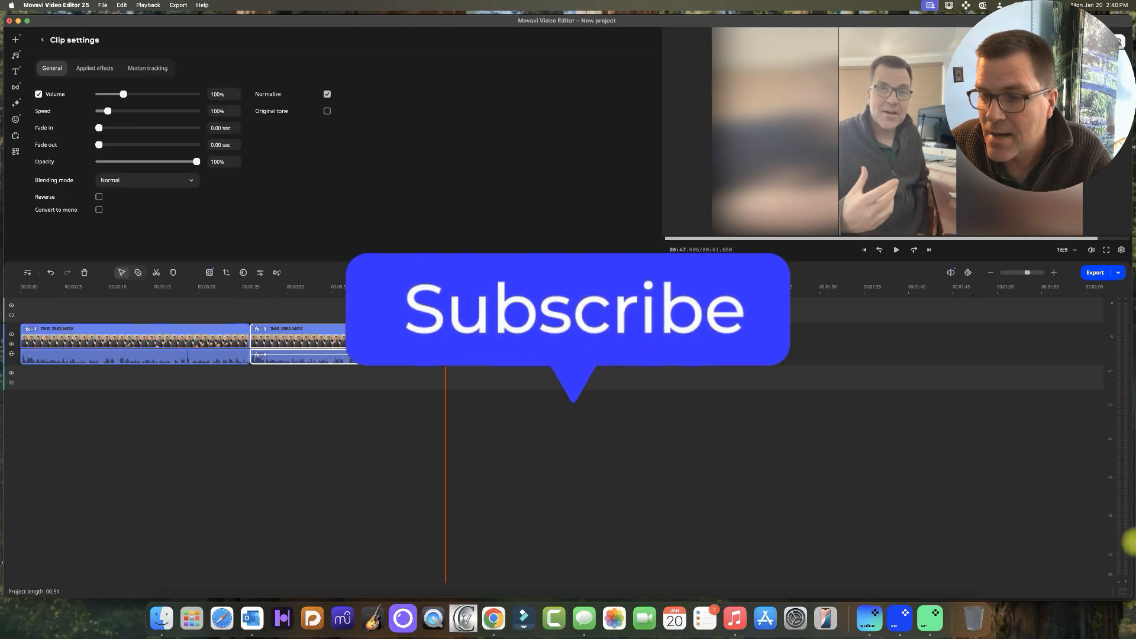
Play the last few seconds of the second clip and check its loudness on the audio level meter
click(1091, 587)
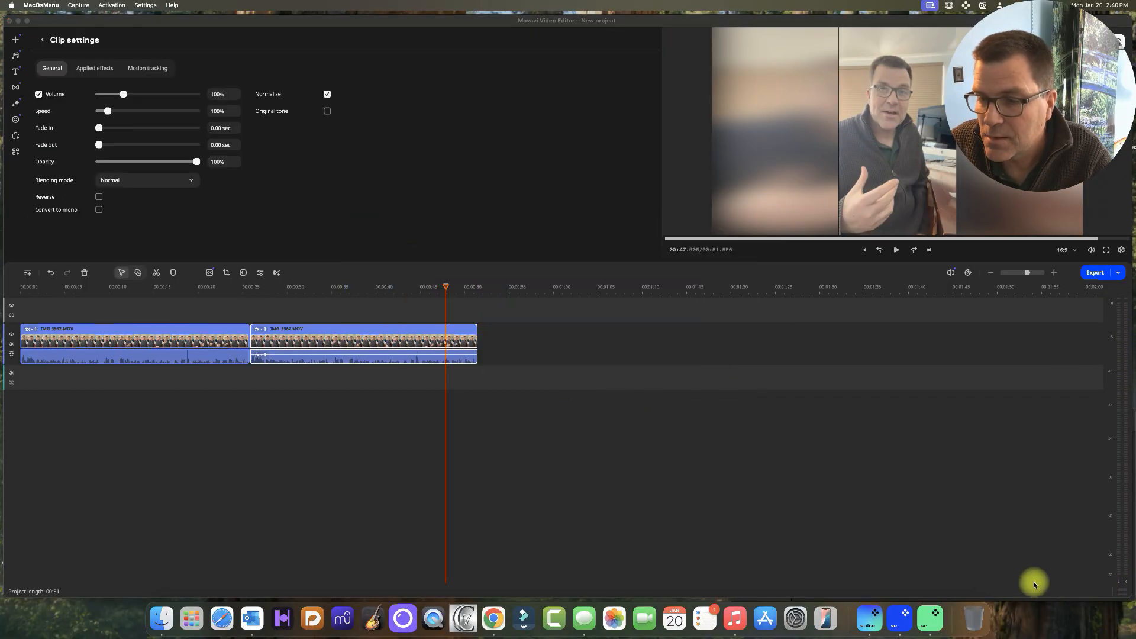
click(1013, 508)
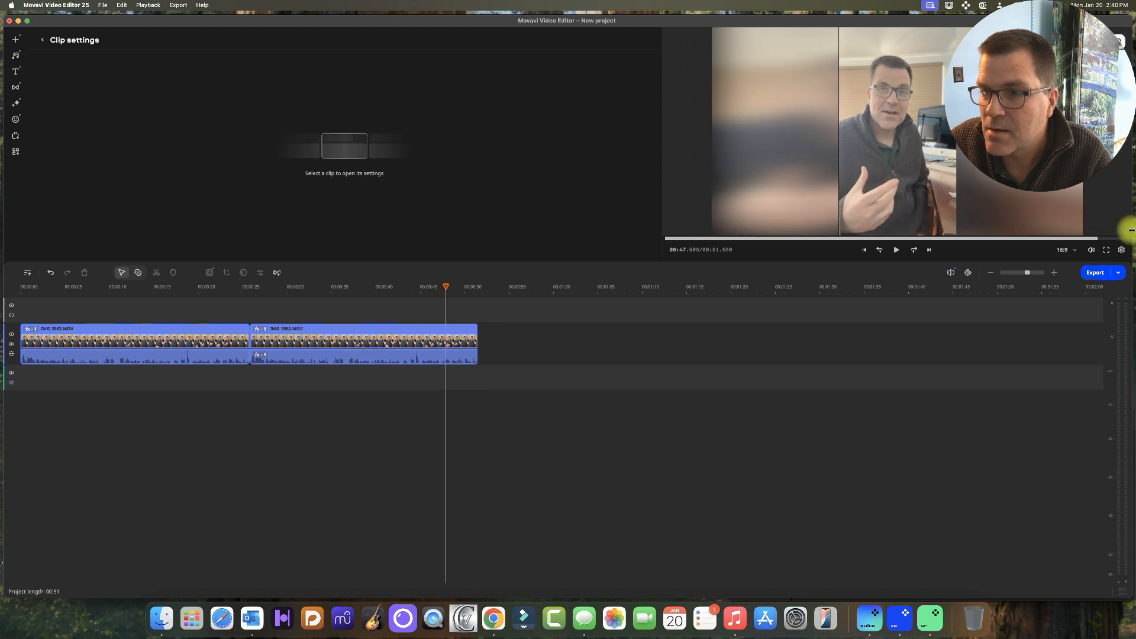
key(space)
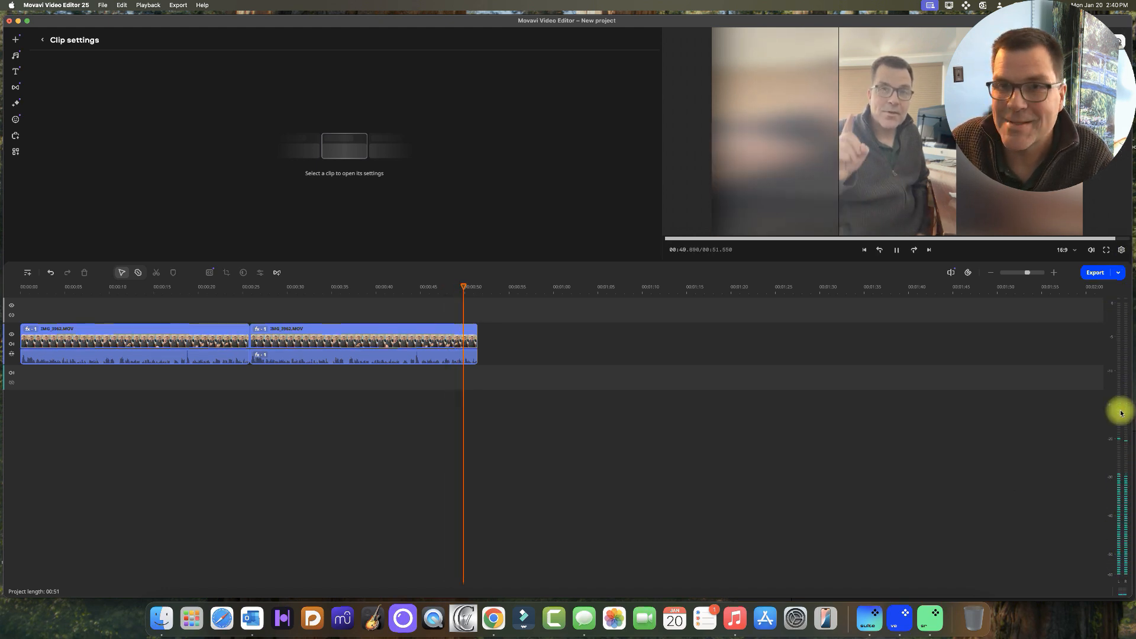
key(space)
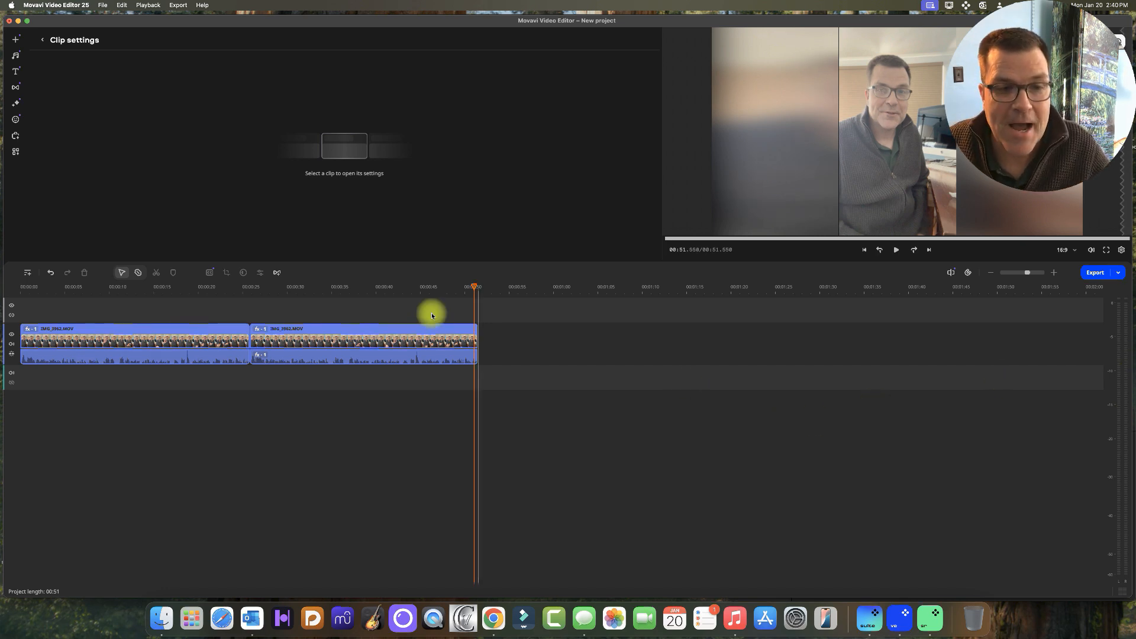
Set the second clip's volume to 155% and play the clip from its start to check the loudness
click(330, 334)
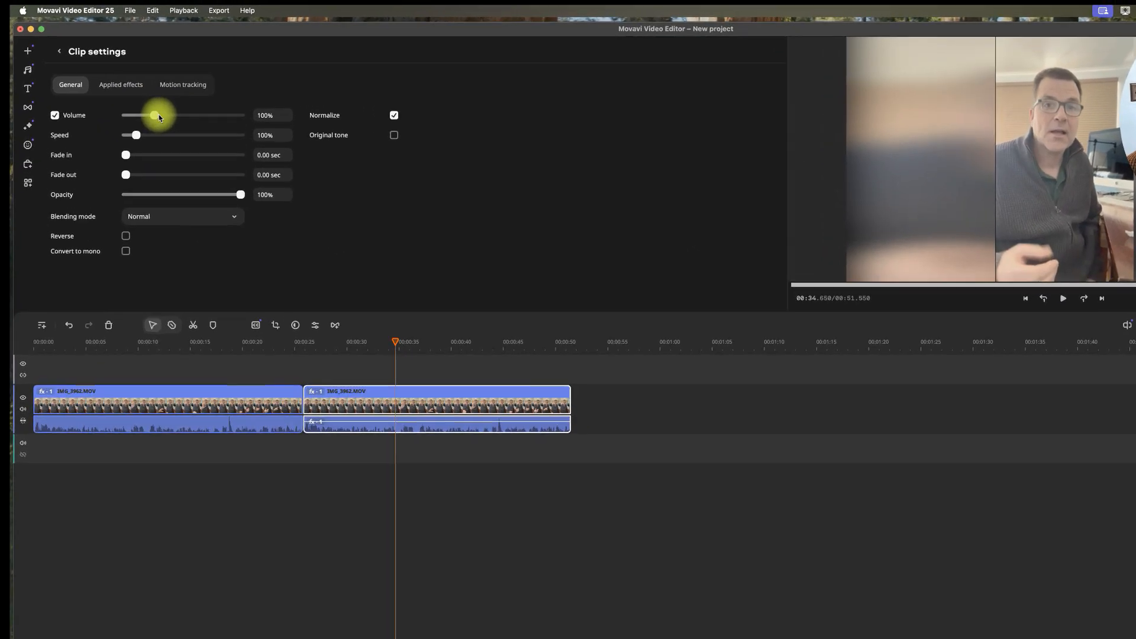
drag(128, 97, 131, 98)
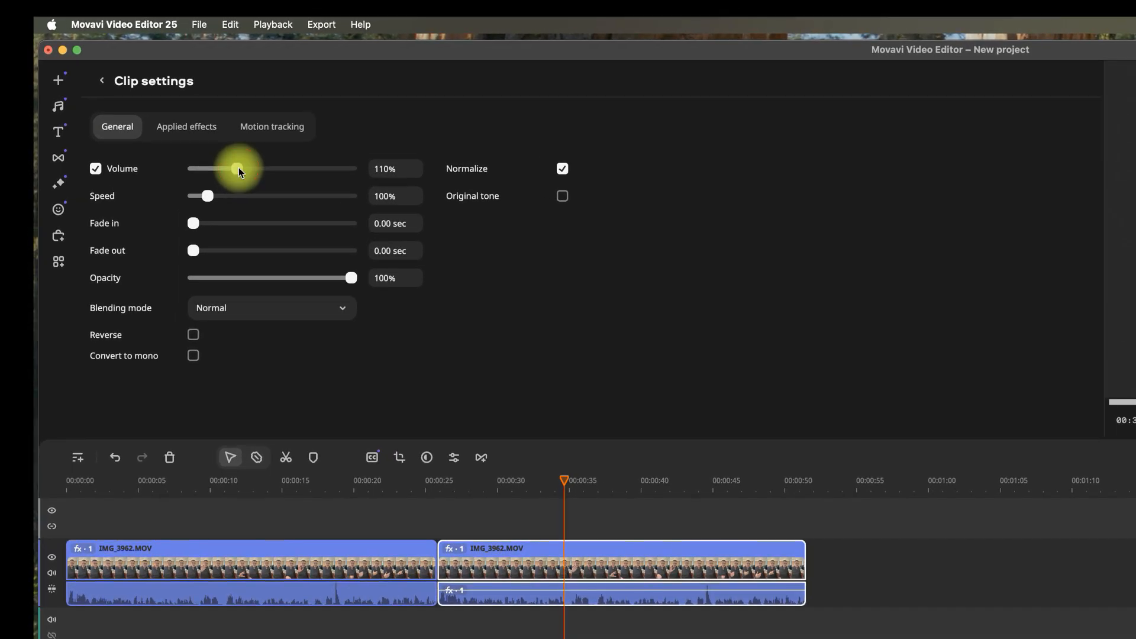
scroll(257, 171, down, 5)
drag(236, 168, 258, 171)
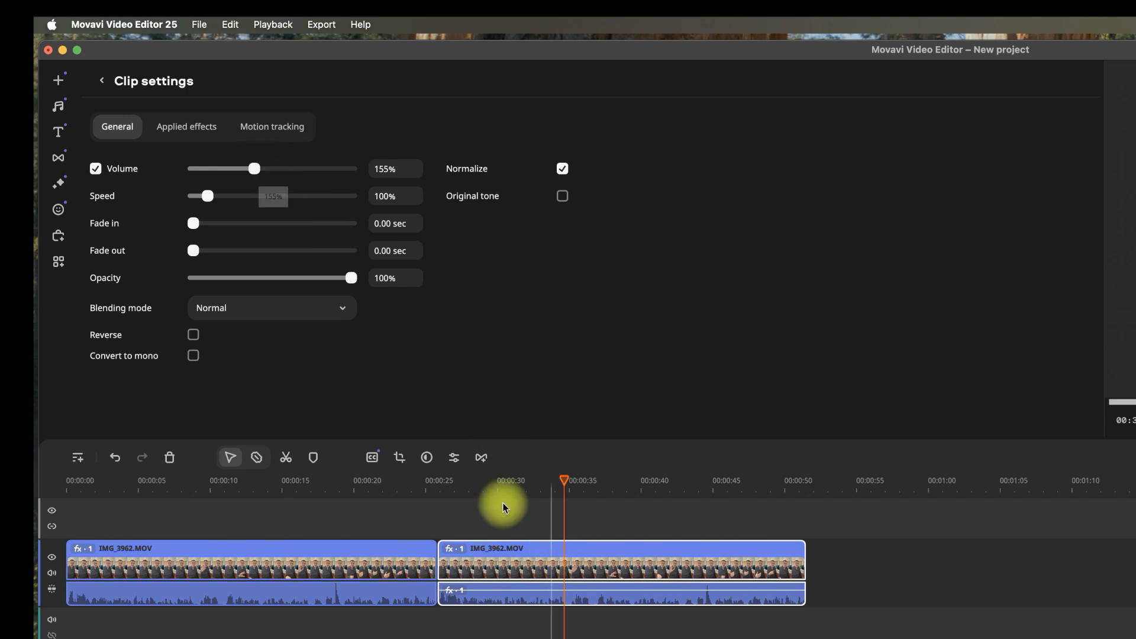
click(440, 498)
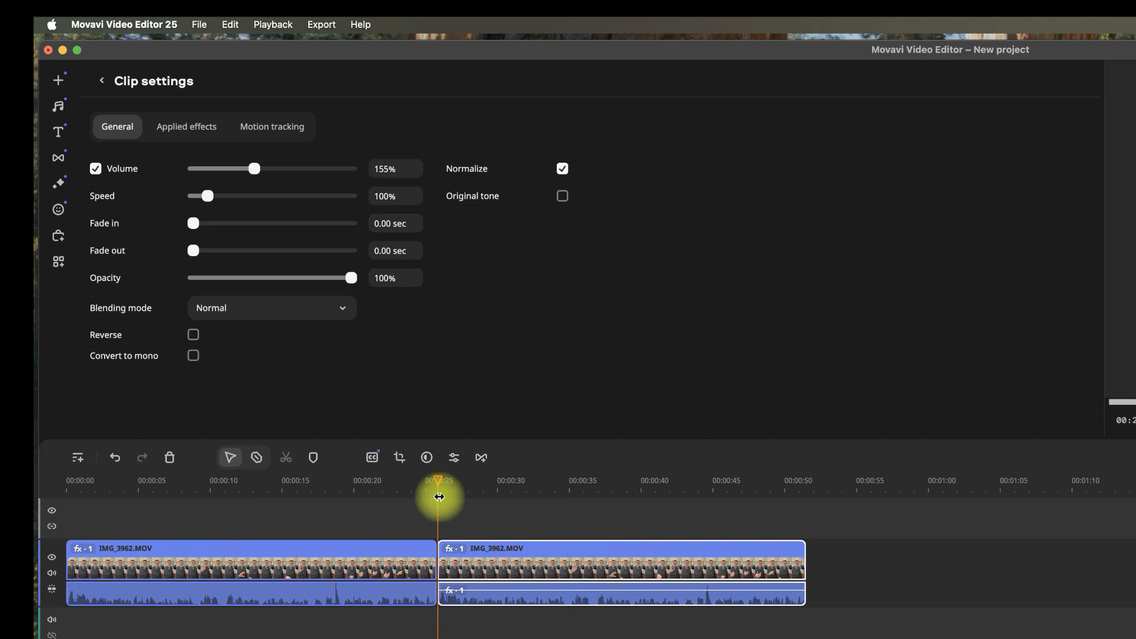
key(space)
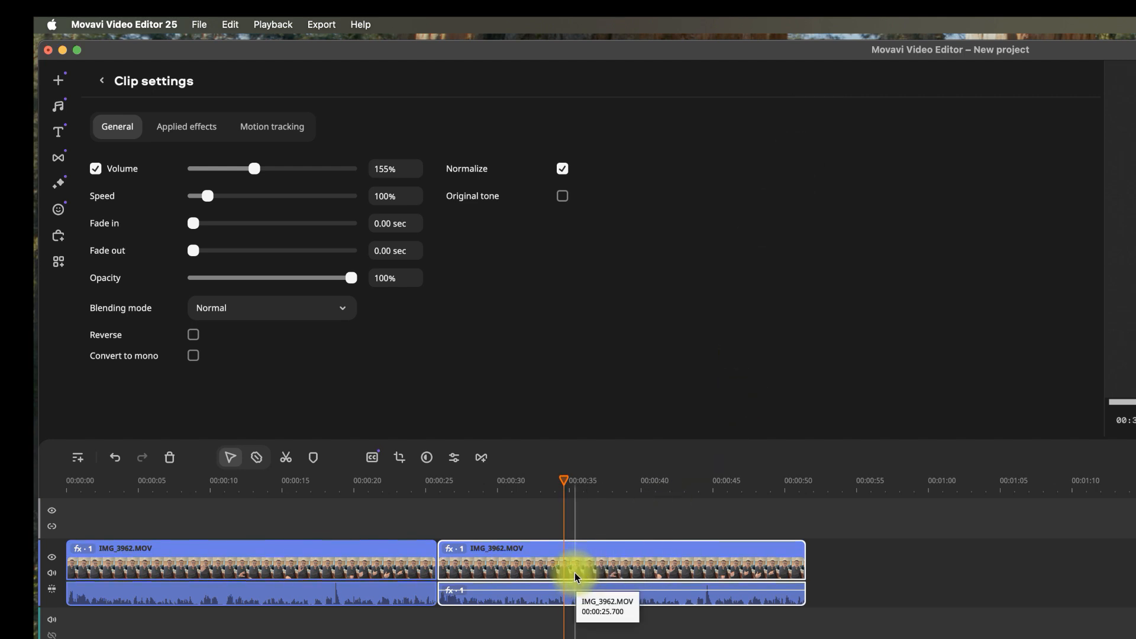
Open the Equalizer audio tool for the second clip and examine its frequency bands
right_click(547, 573)
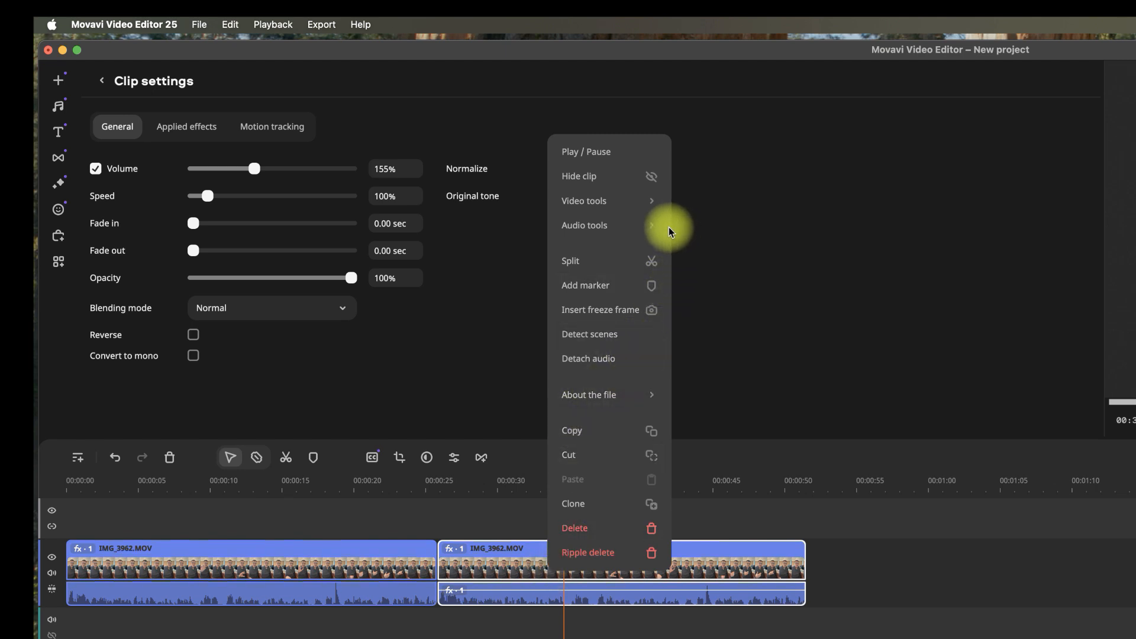
mouse_move(638, 229)
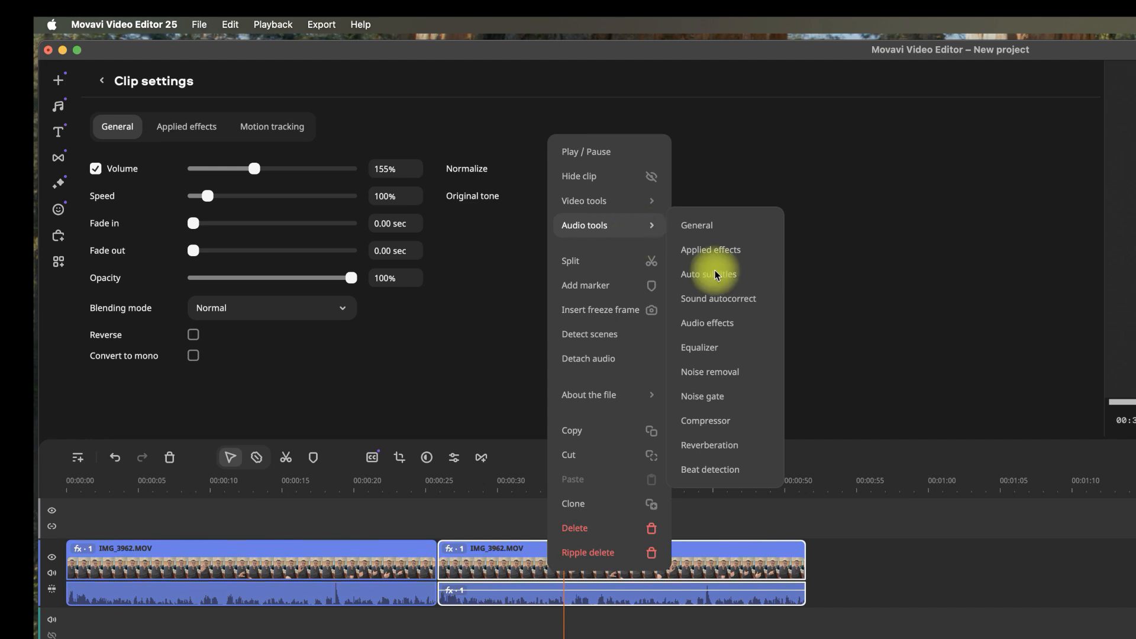
click(730, 350)
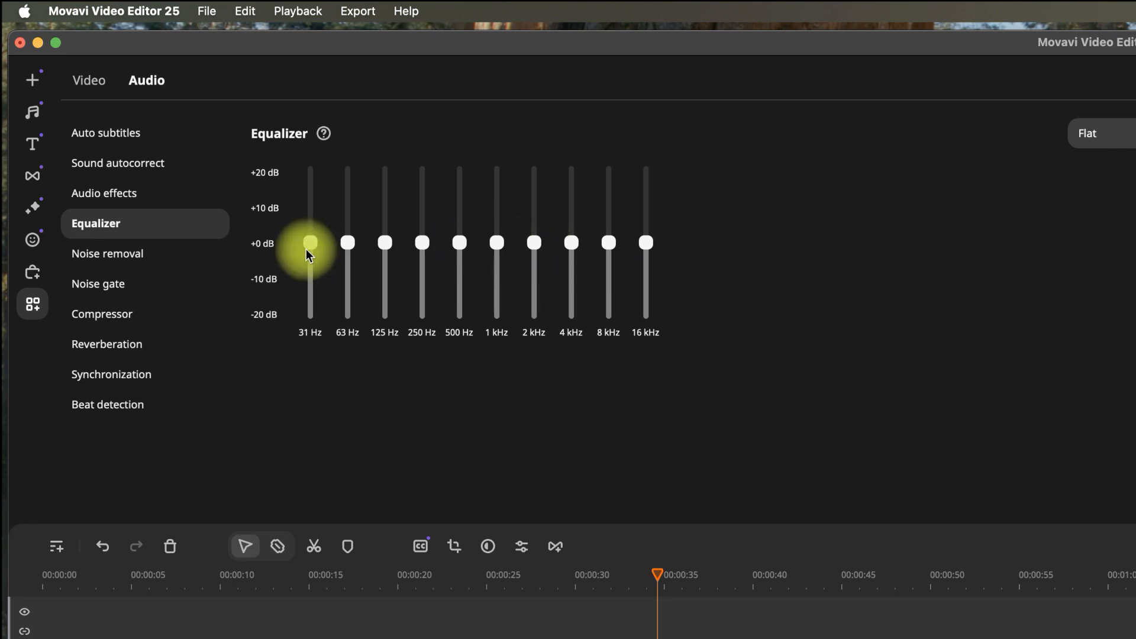
mouse_move(307, 251)
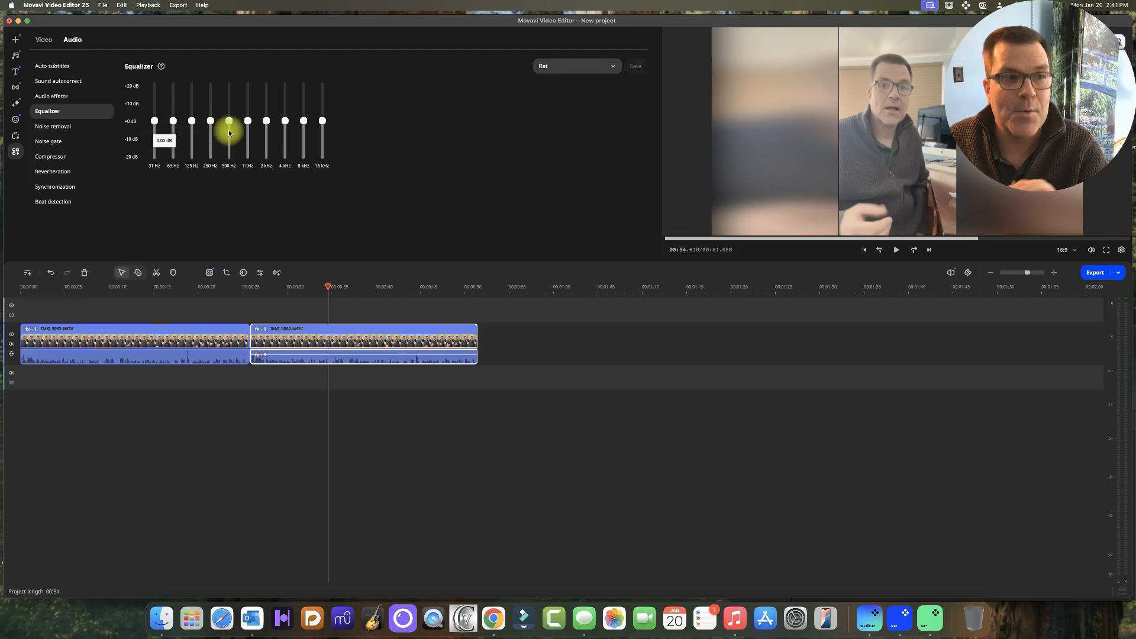
mouse_move(229, 129)
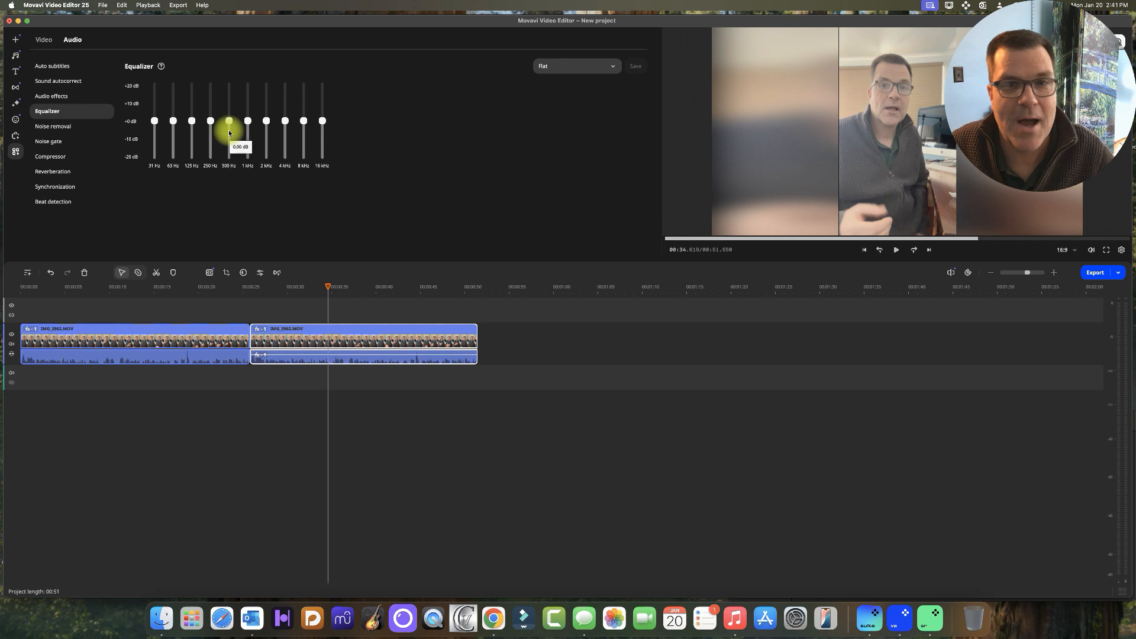
Try the Voice enhancement equalizer preset on the second clip and listen to it from about 00:31
click(593, 71)
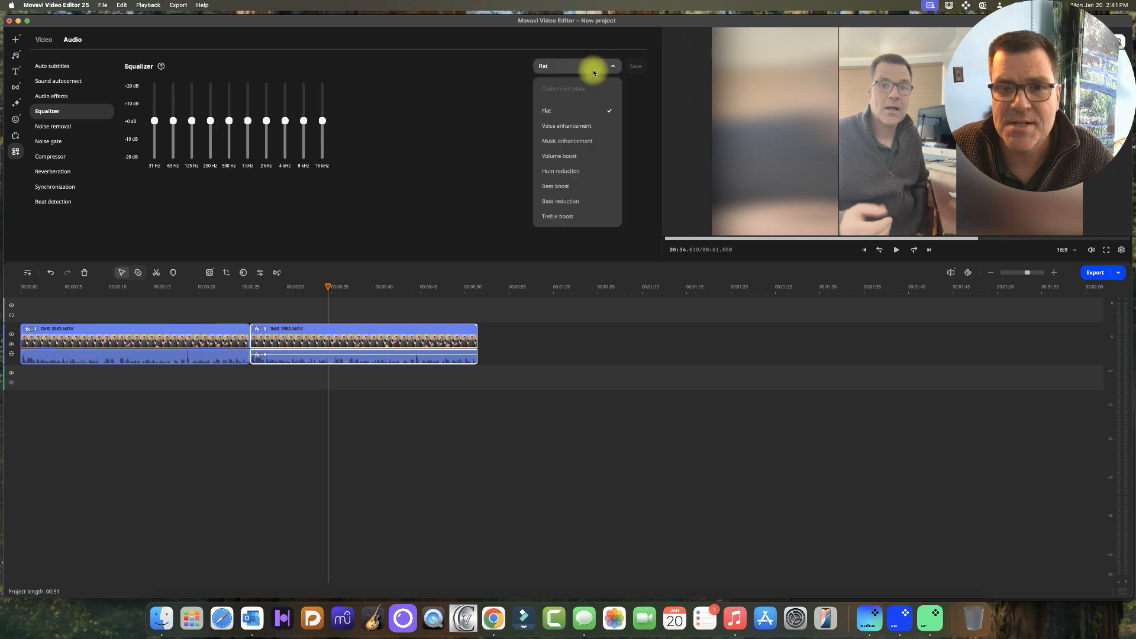
click(592, 132)
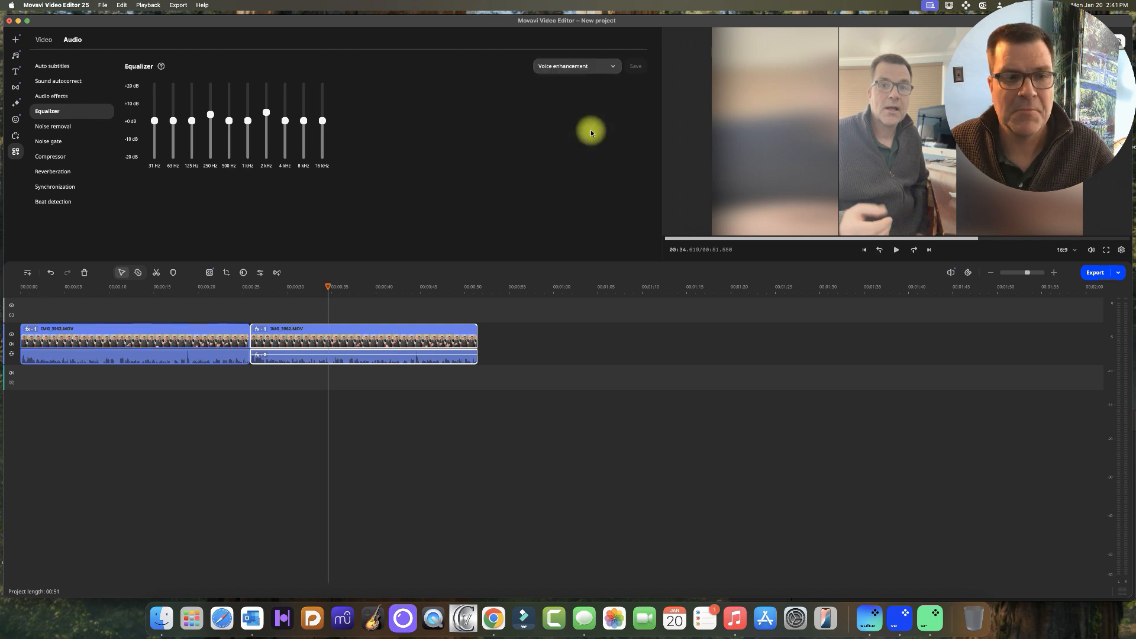
key(space)
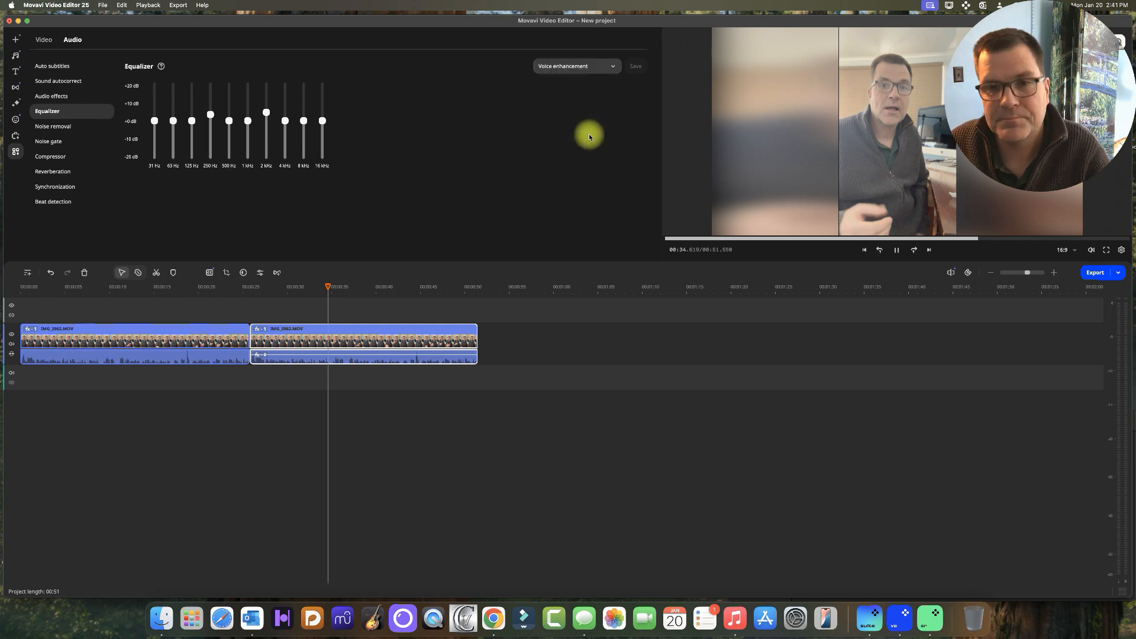
click(300, 290)
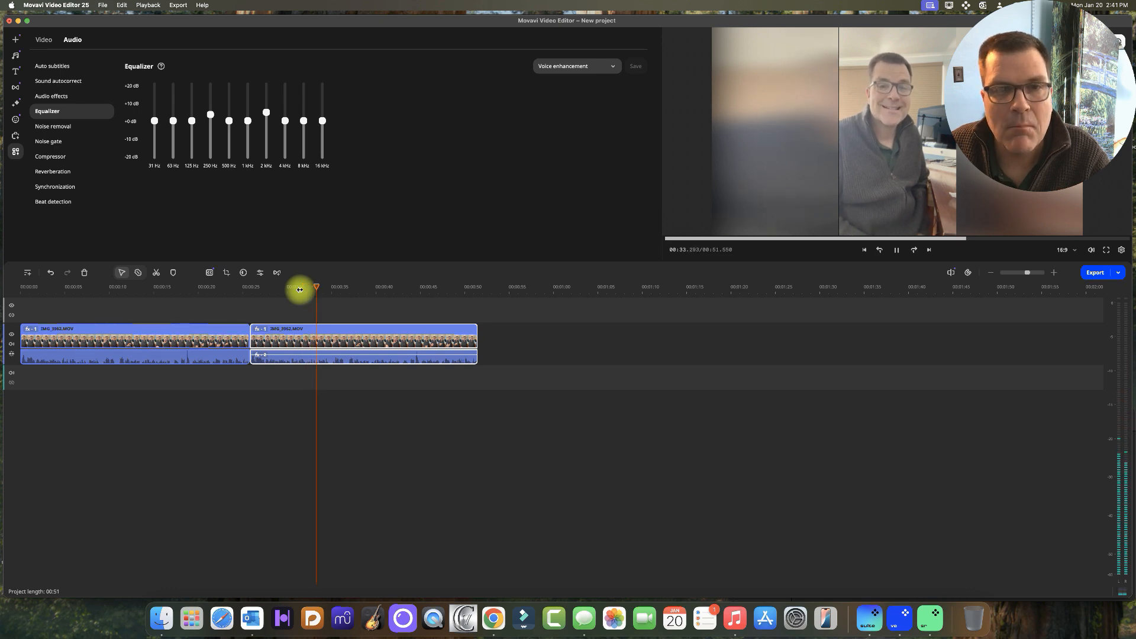
key(space)
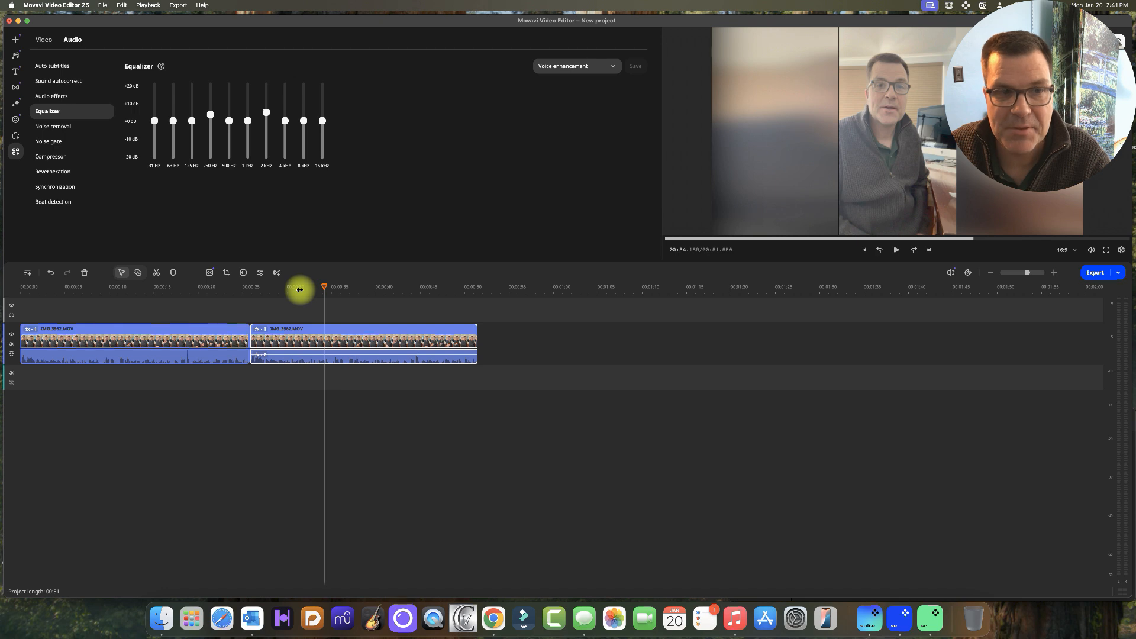
click(300, 290)
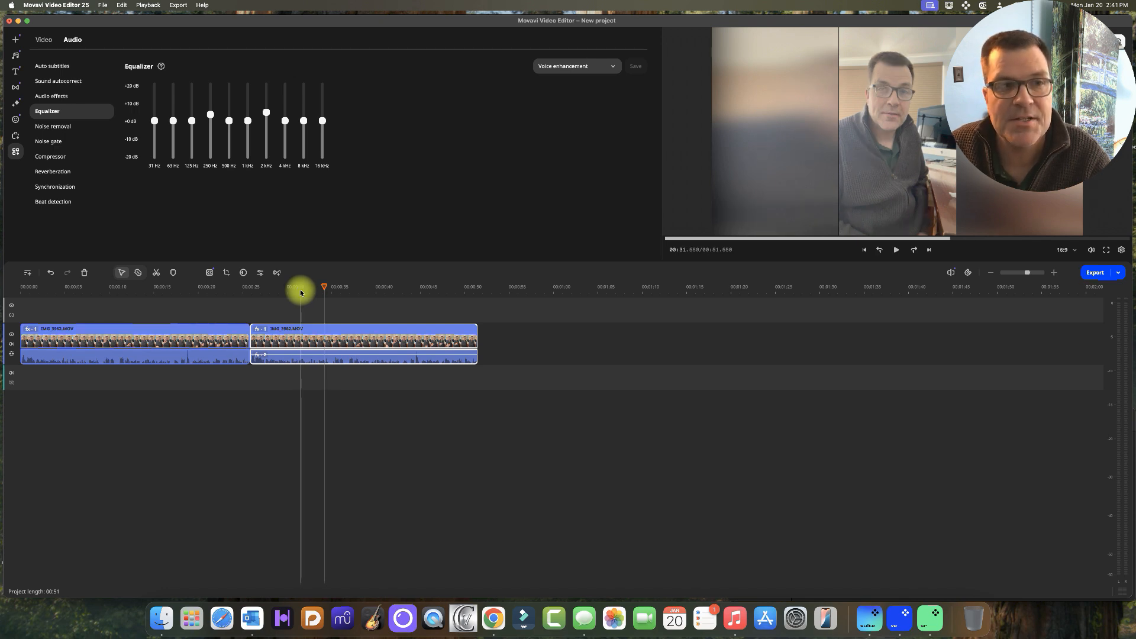
Undo the Voice enhancement preset and replay the same passage of the second clip for comparison
key(super+z)
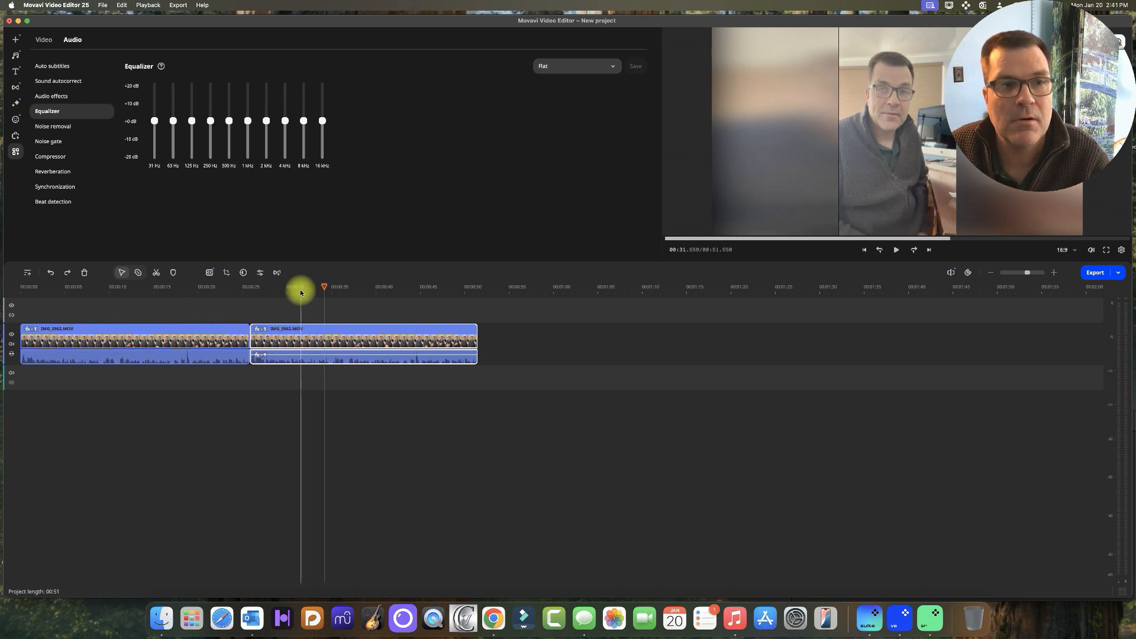
key(space)
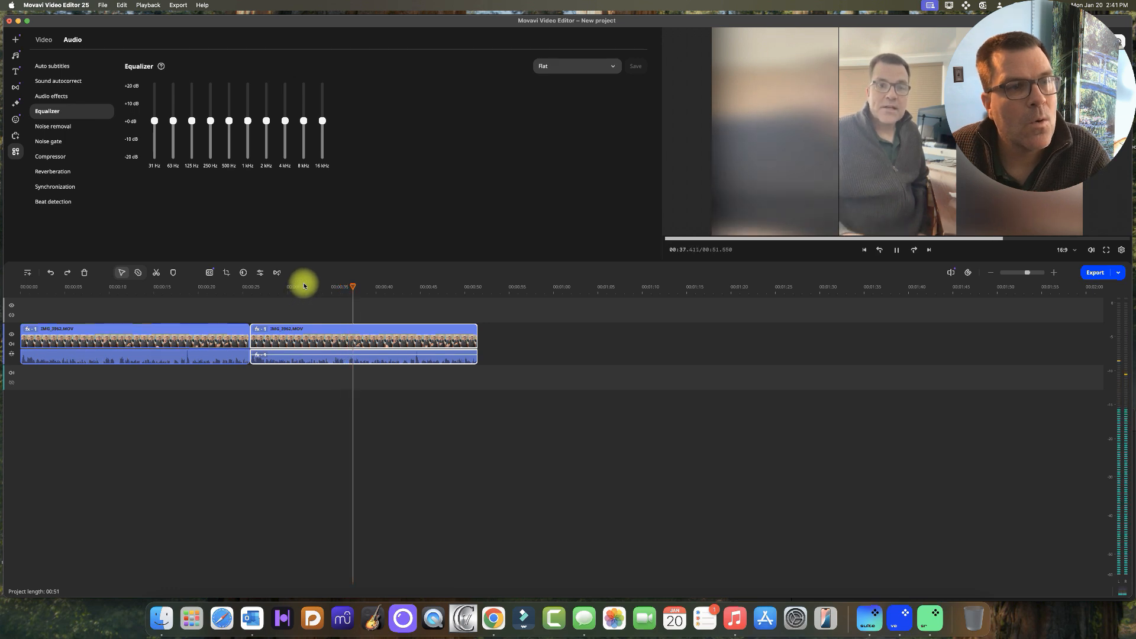
Try the Bass boost equalizer preset on the second clip and listen to it from about 00:31
key(space)
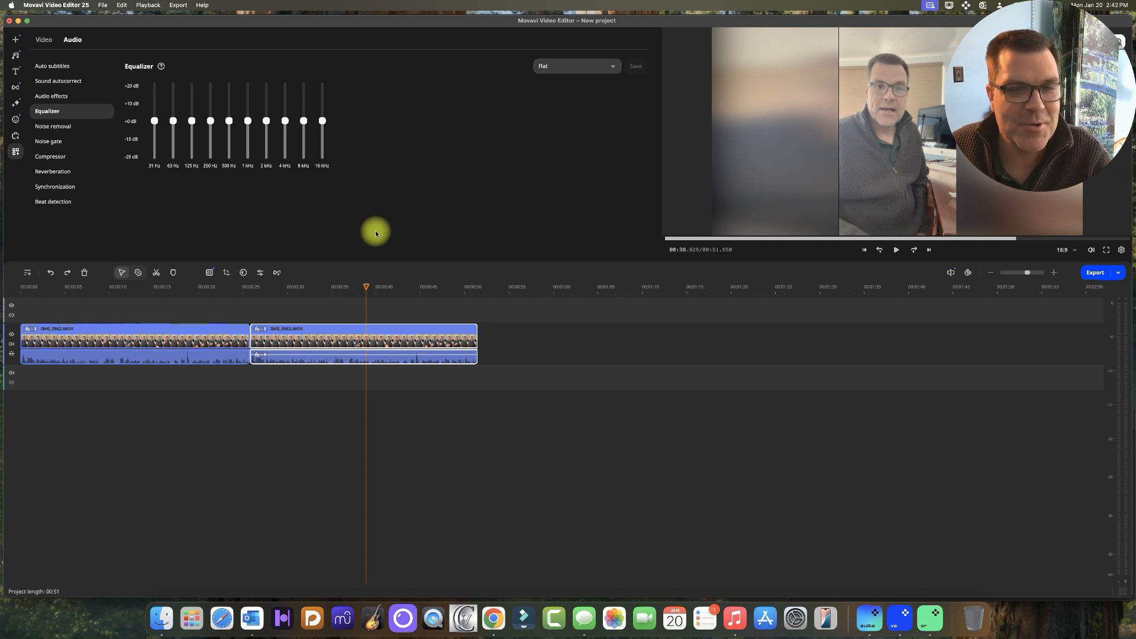
click(596, 69)
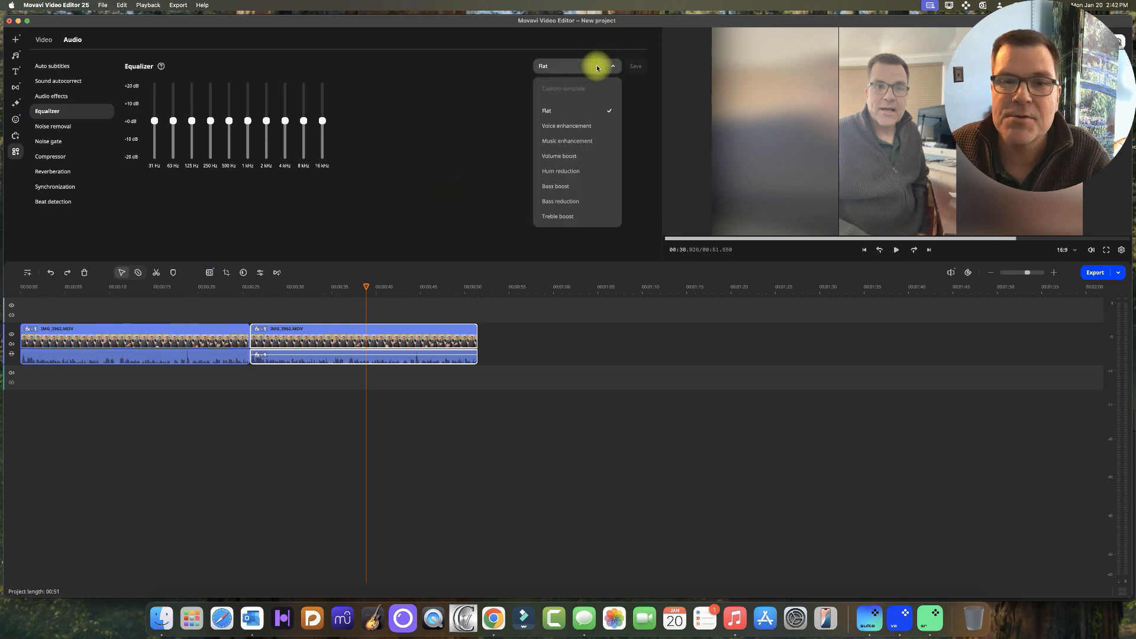
scroll(568, 213, down, 4)
scroll(574, 160, up, 4)
click(583, 184)
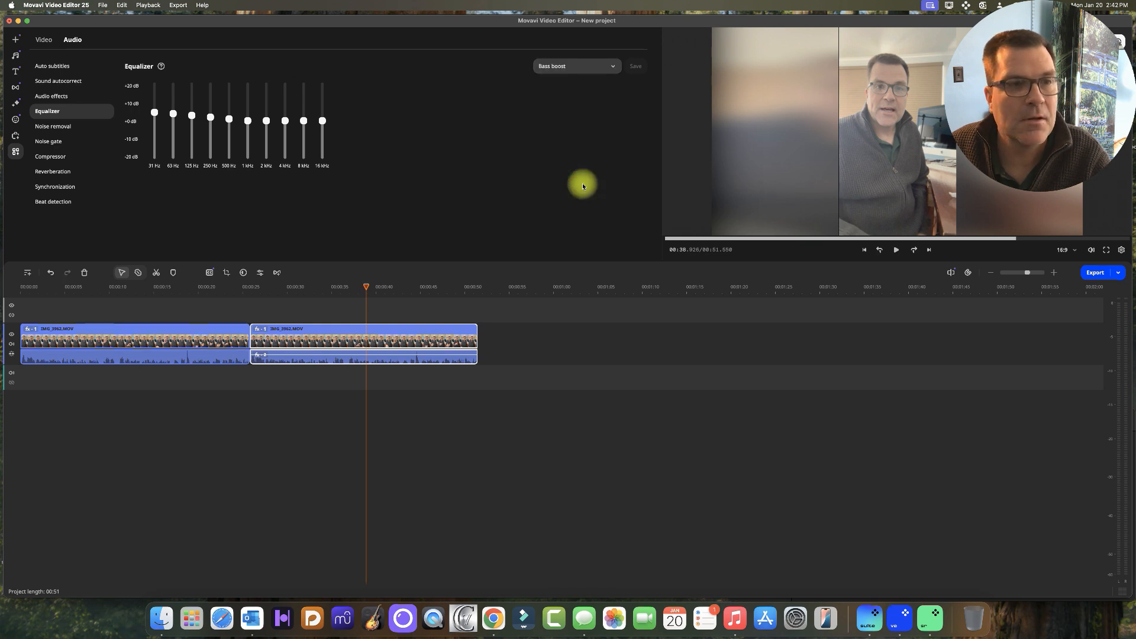
click(293, 290)
key(space)
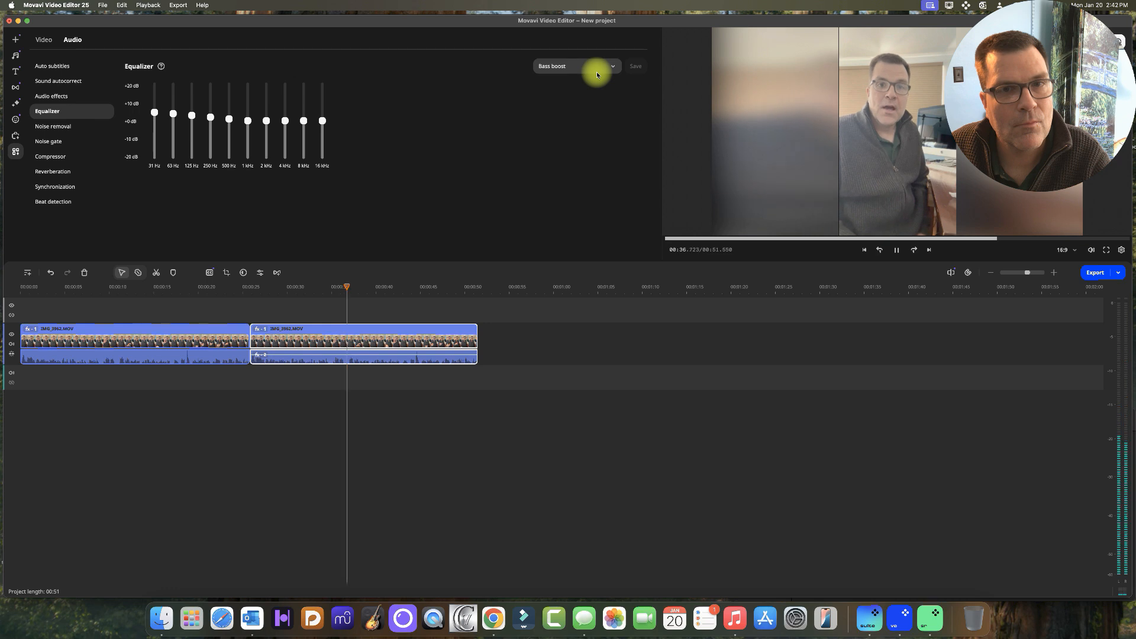
key(space)
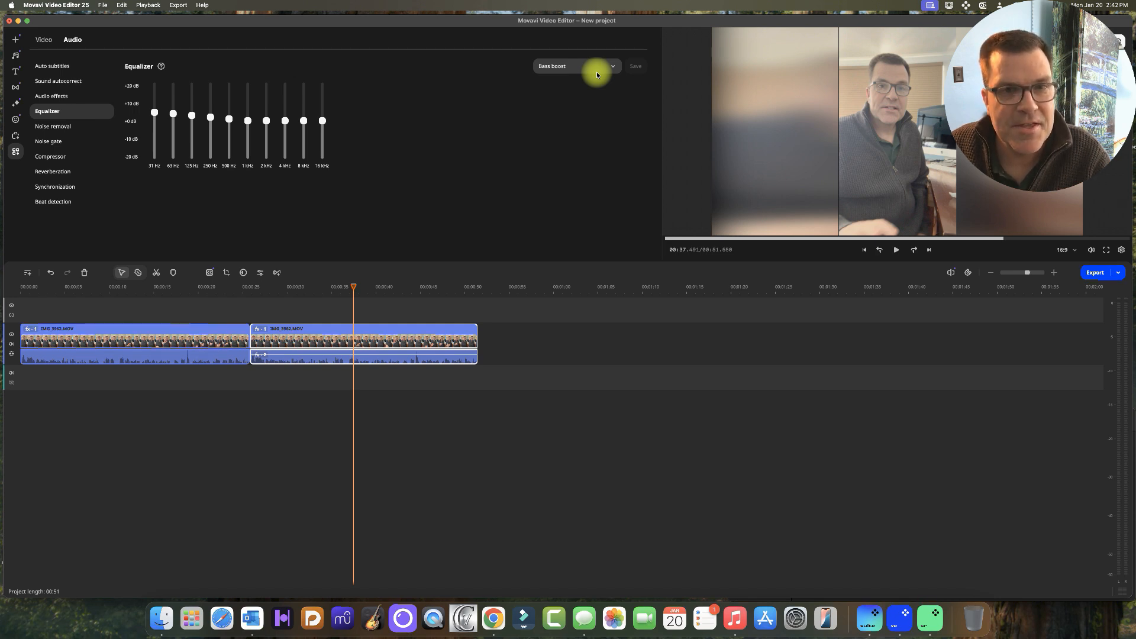
Try the Treble boost equalizer preset on the second clip and listen to the result
click(597, 75)
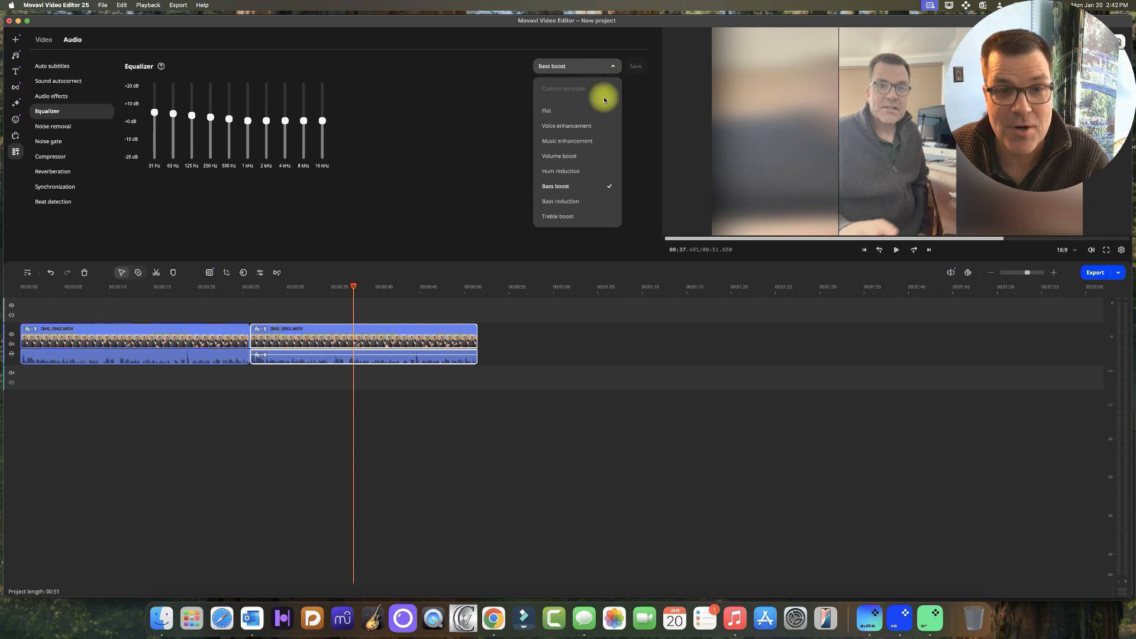
scroll(592, 222, down, 5)
scroll(580, 204, up, 5)
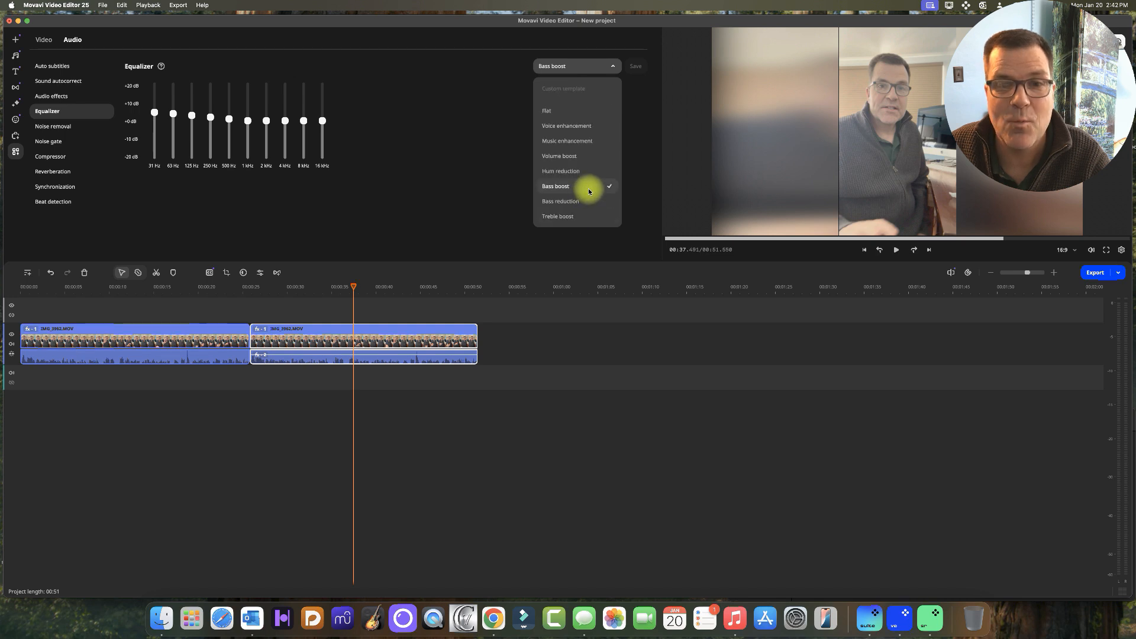
scroll(577, 225, down, 3)
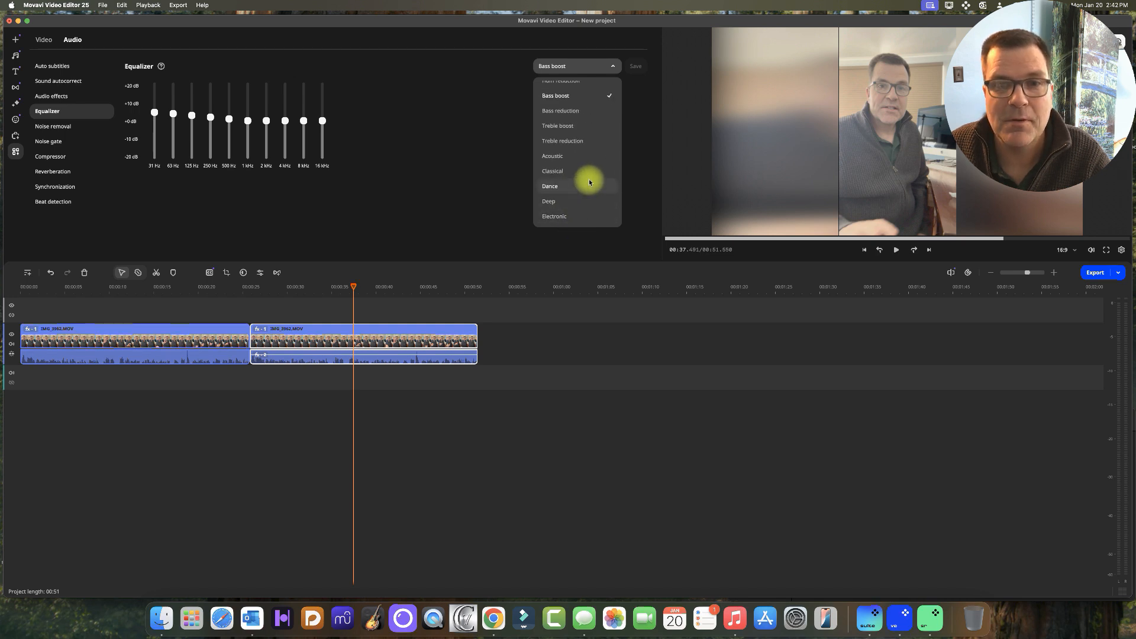
scroll(589, 182, up, 3)
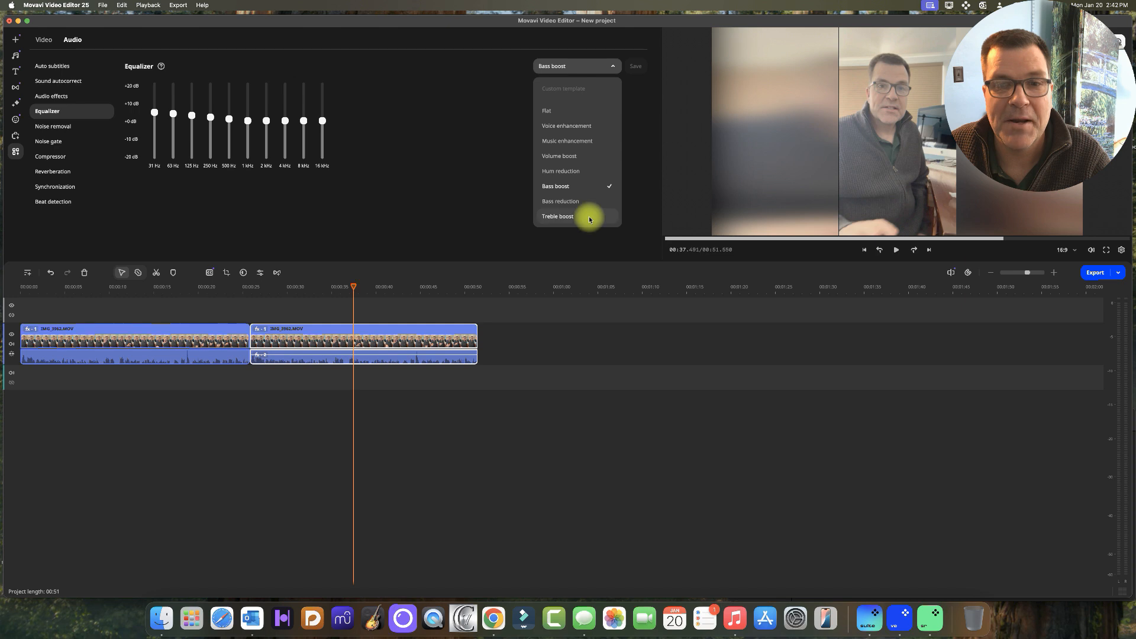
click(590, 219)
key(space)
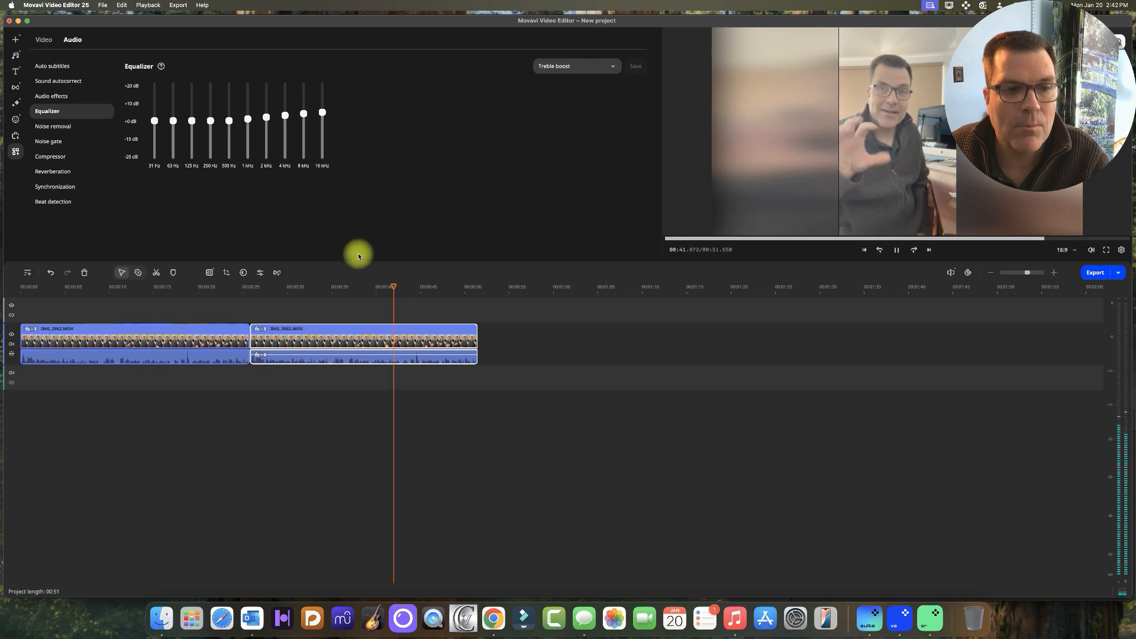
key(space)
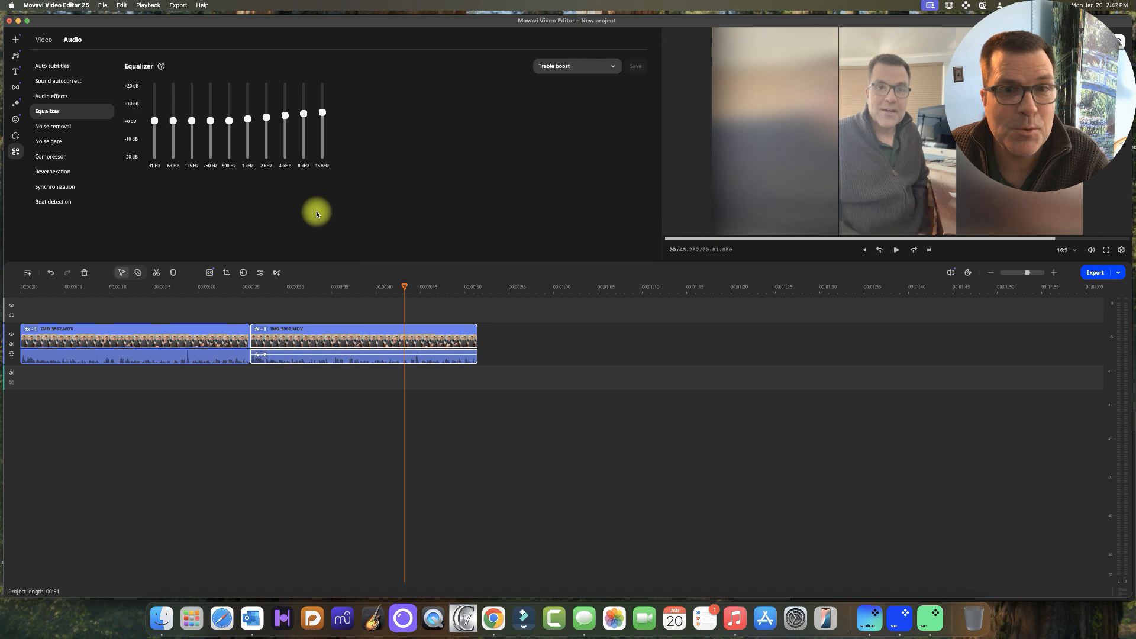
Try the Small speakers equalizer preset on the second clip and listen to it from about 00:30
click(604, 66)
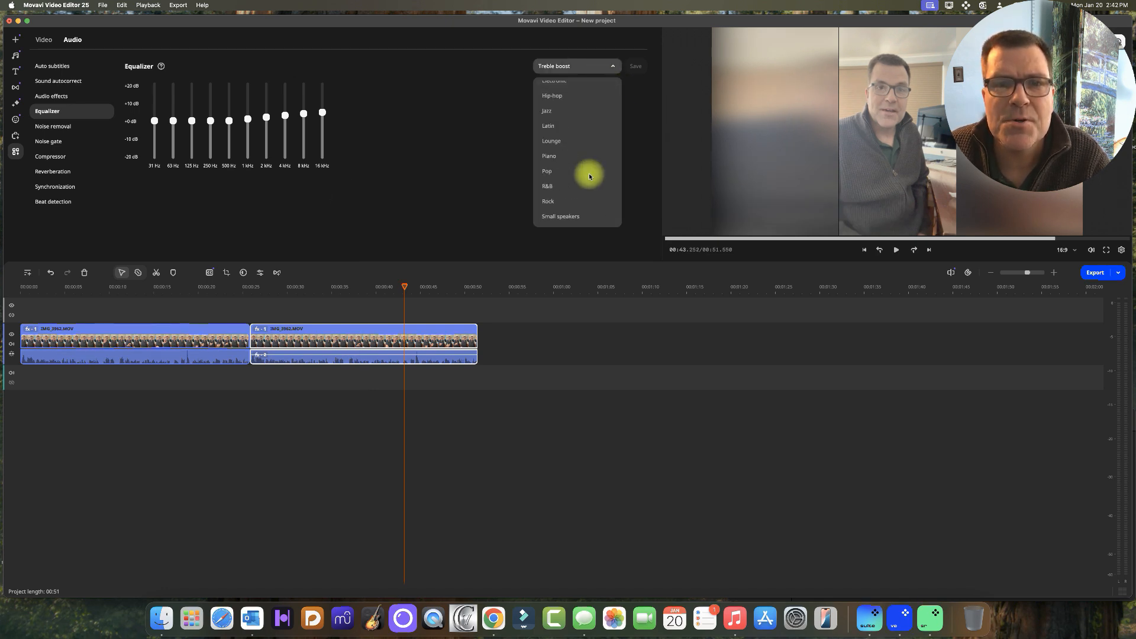
click(589, 216)
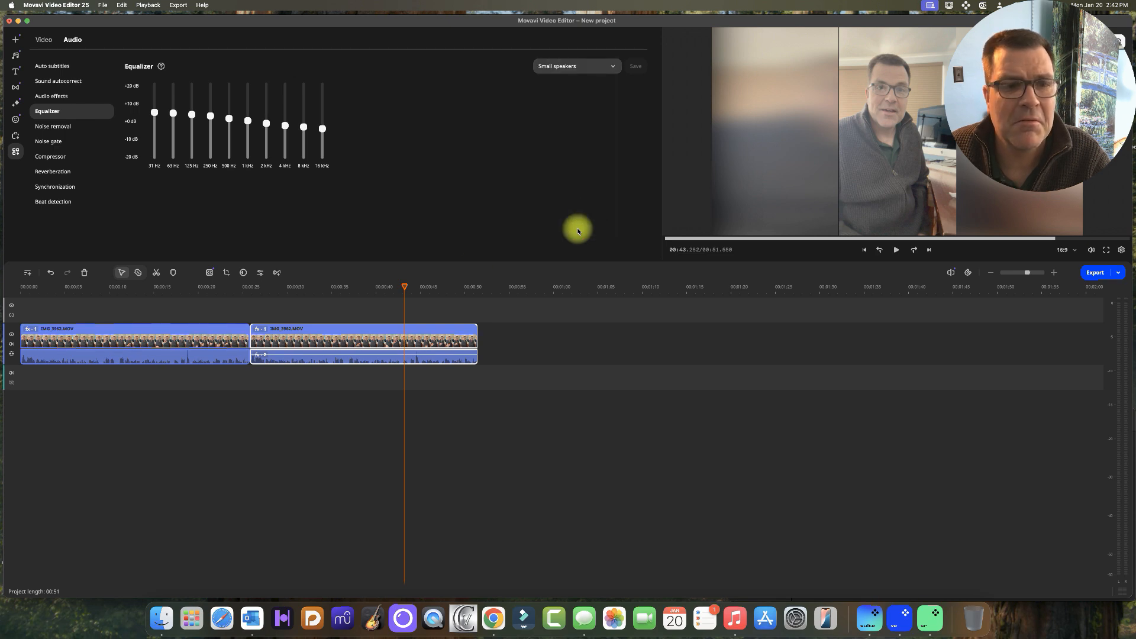
click(283, 296)
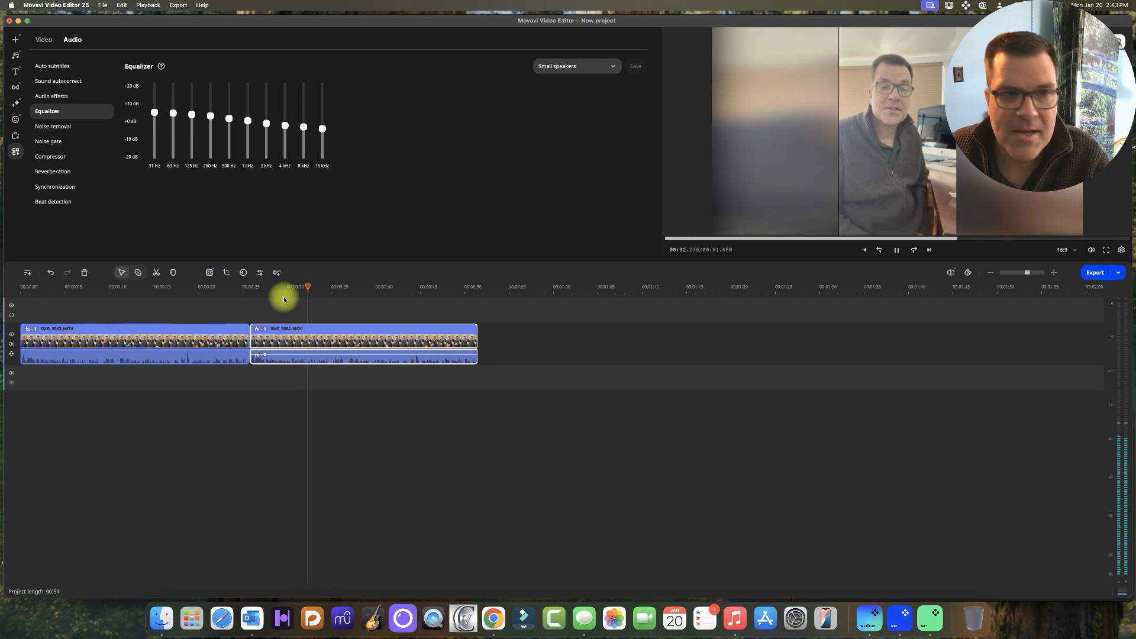
key(space)
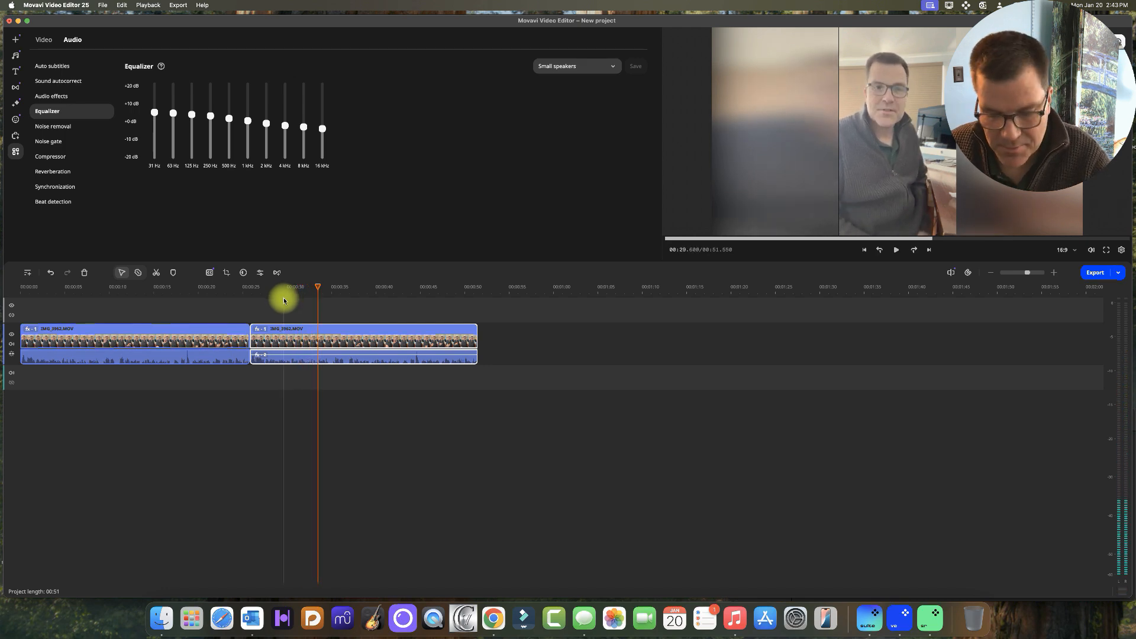
Undo the Small speakers, Treble boost and Bass boost presets and listen to the second clip with the Flat equalizer
key(super+z)
key(super+z)
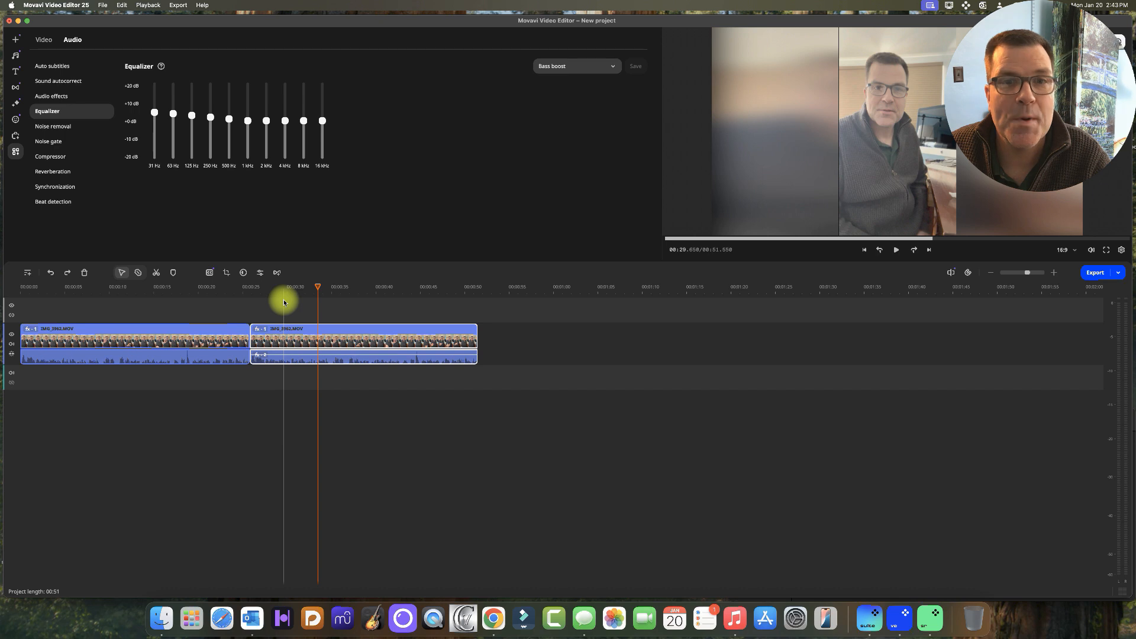
key(super+z)
key(space)
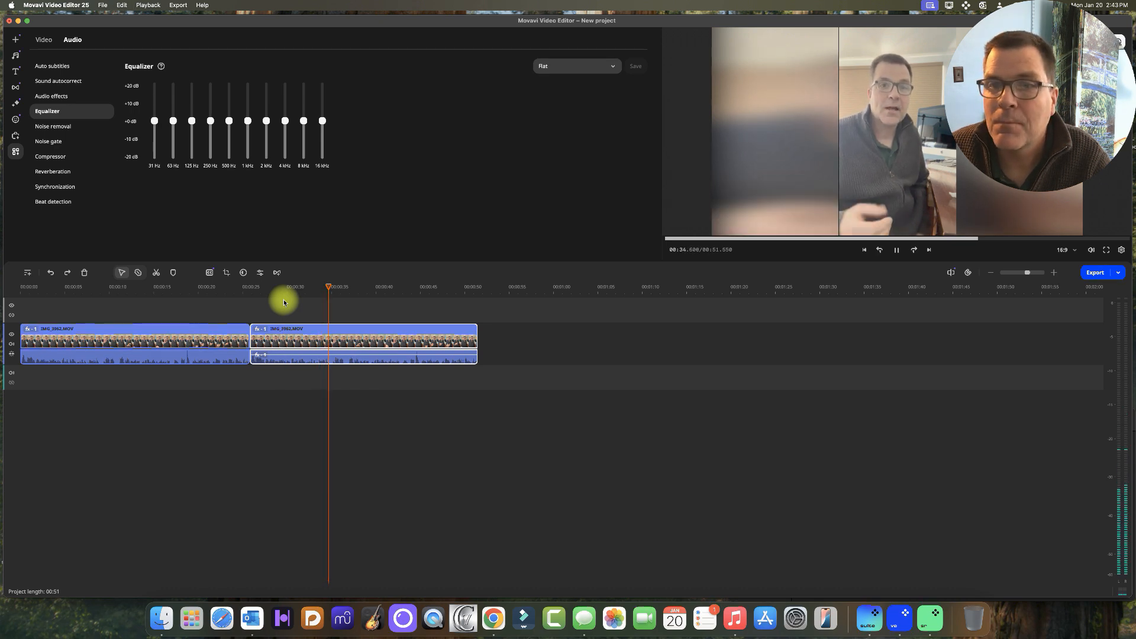
key(space)
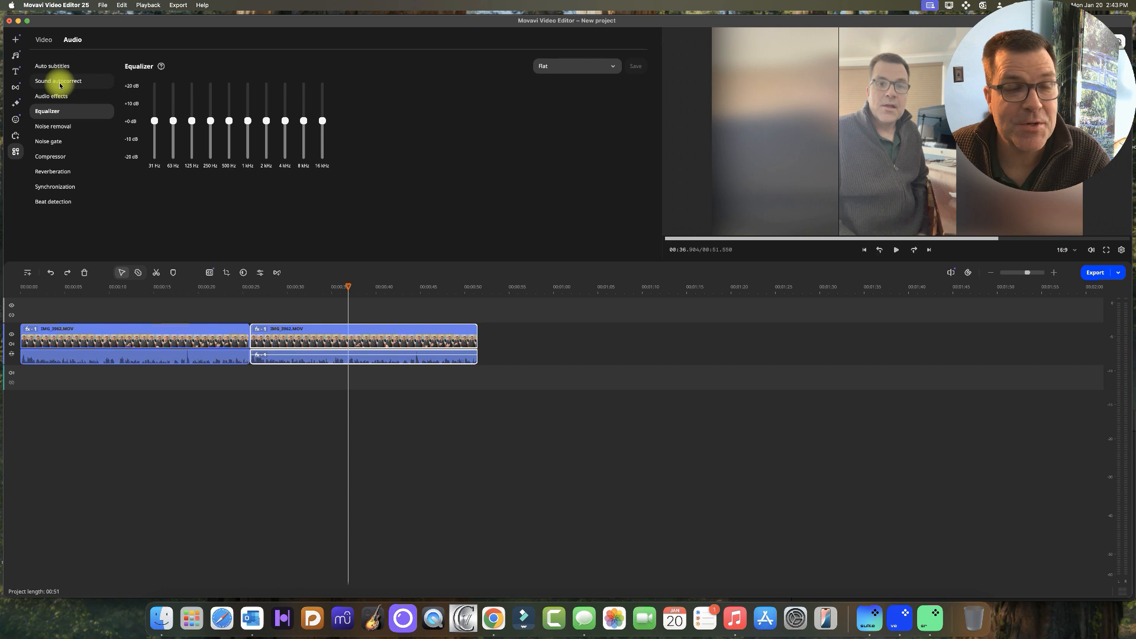
Open the Sound autocorrect audio tool and play the second clip from about 00:28 with the system volume raised
click(60, 83)
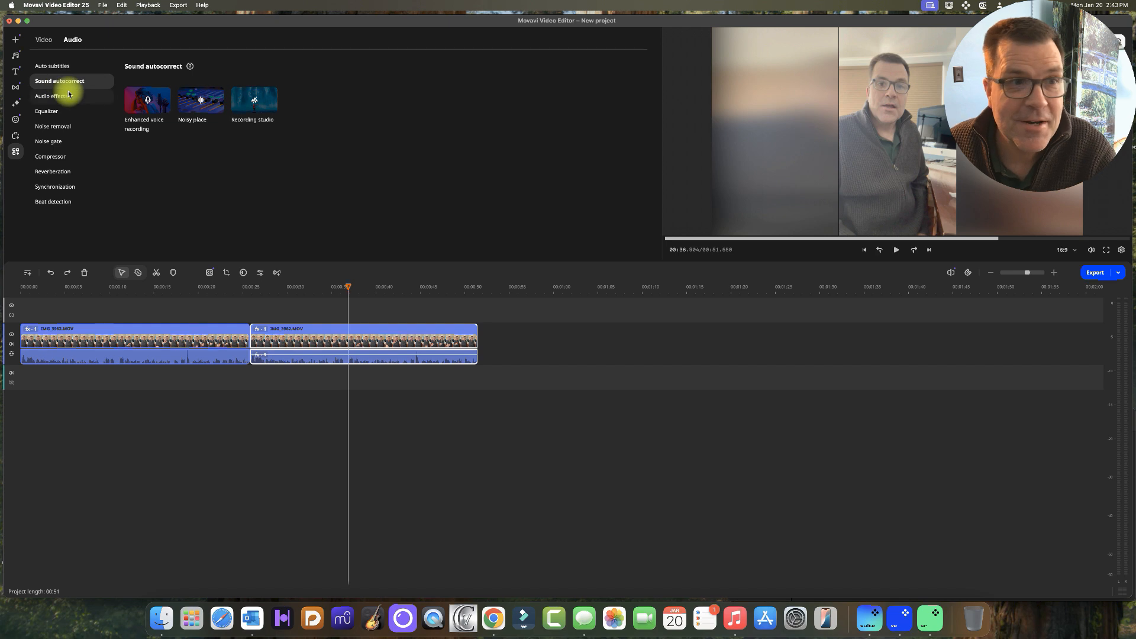
drag(296, 289, 271, 292)
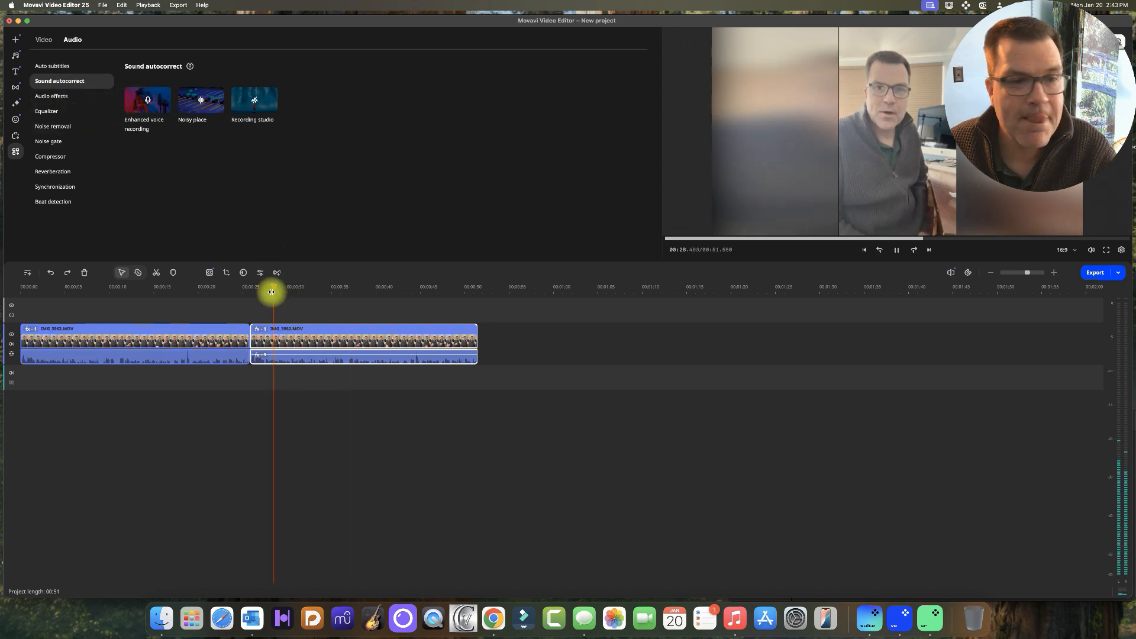
key(XF86AudioRaiseVolume)
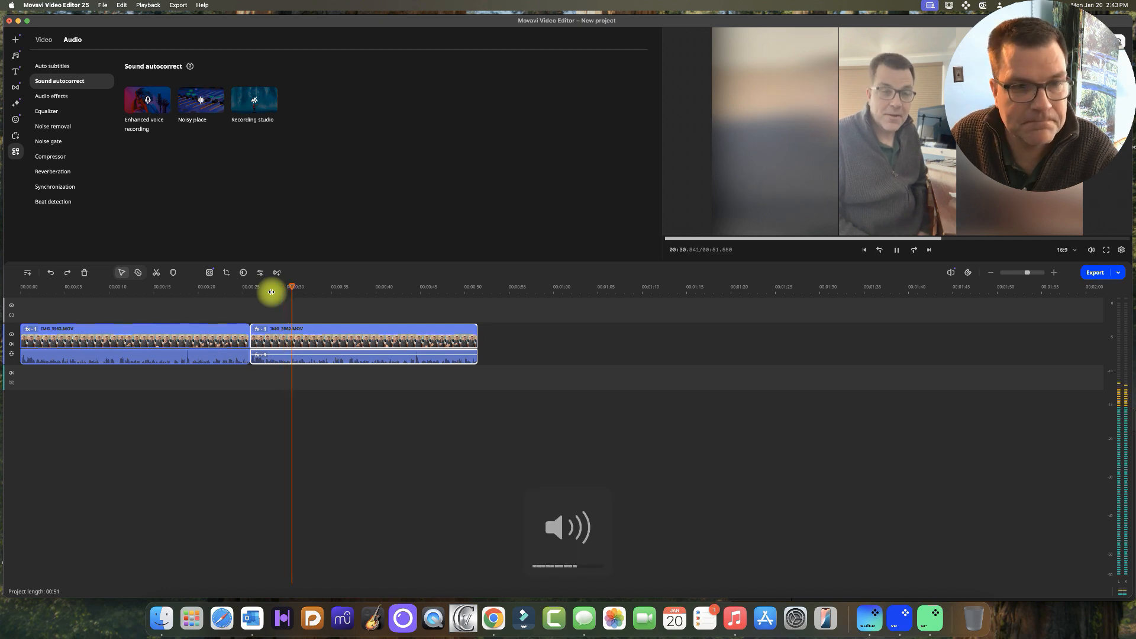
key(space)
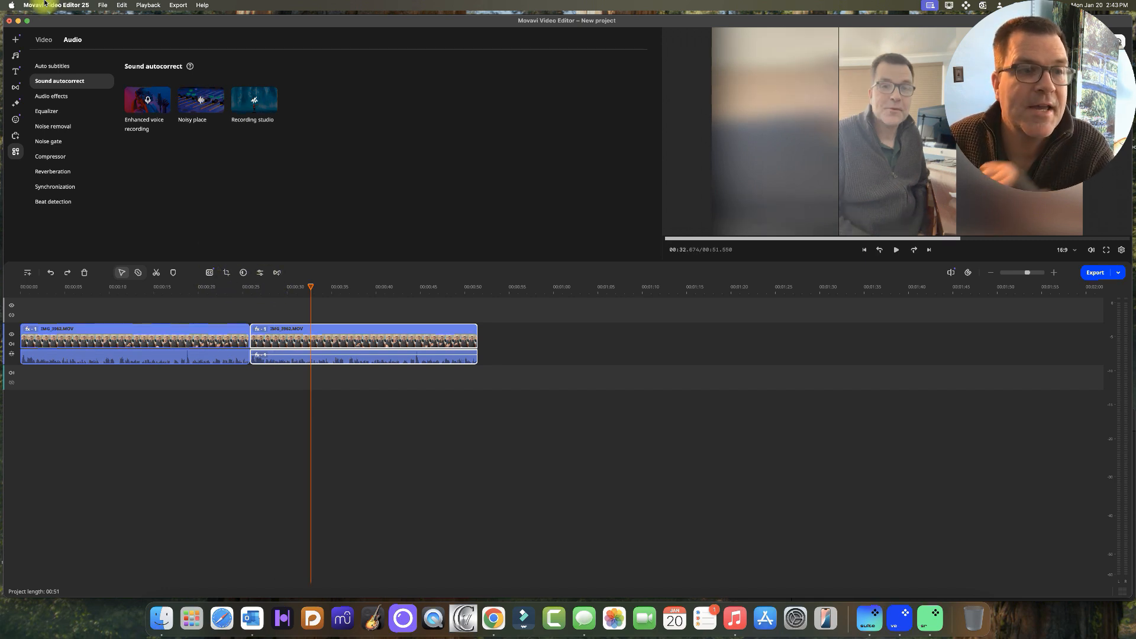
Try the Enhanced voice recording autocorrection on the second clip, listen to it, and undo it
click(139, 107)
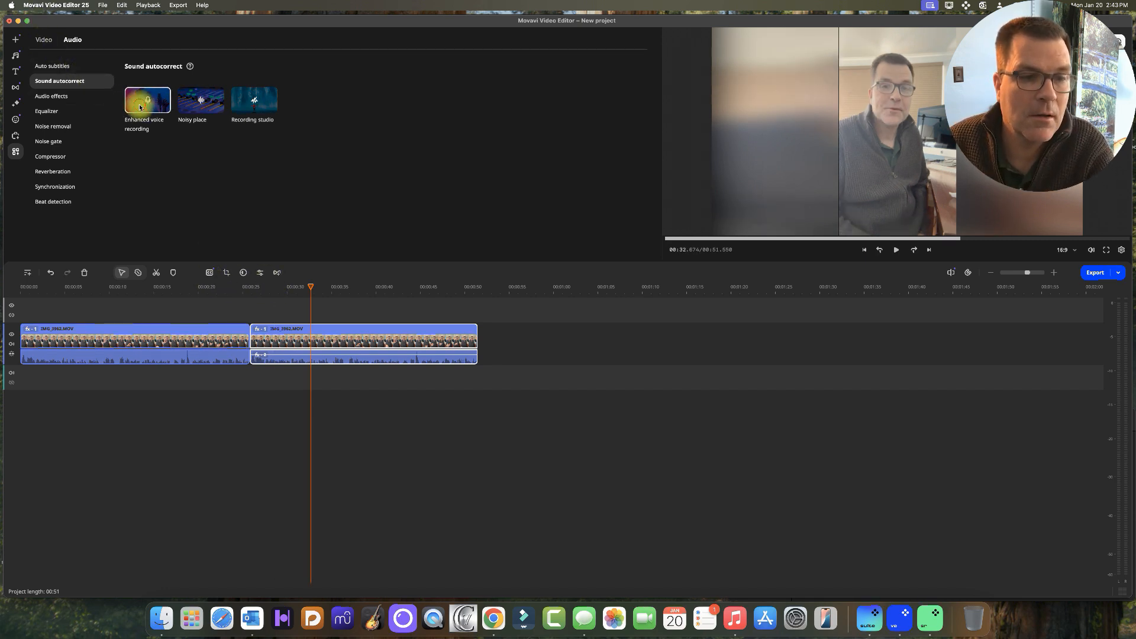
click(289, 296)
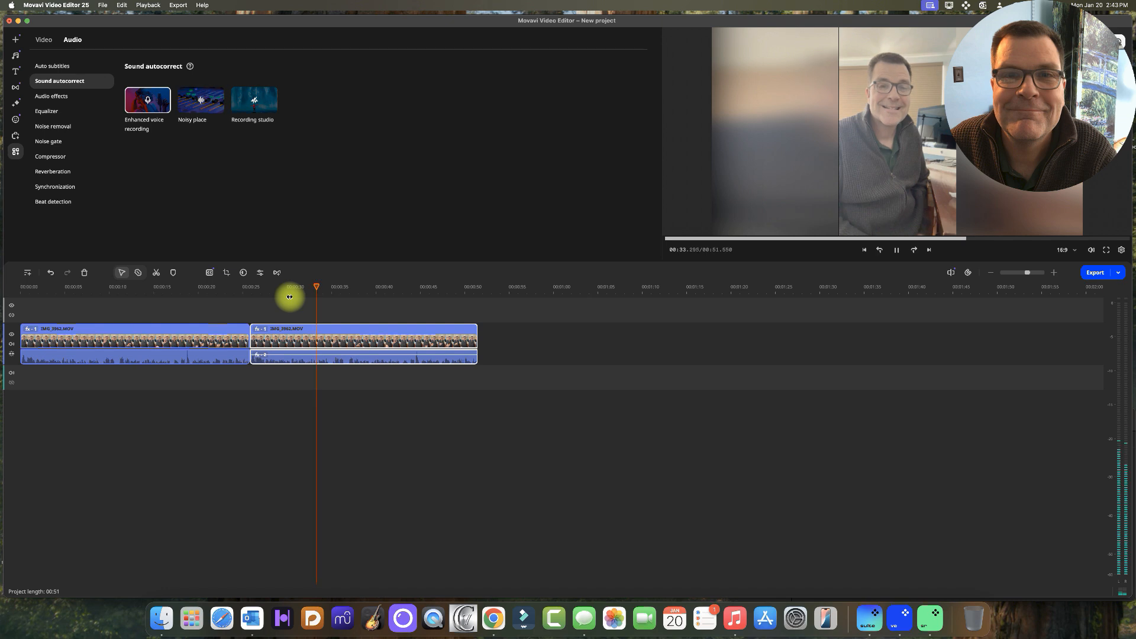
key(space)
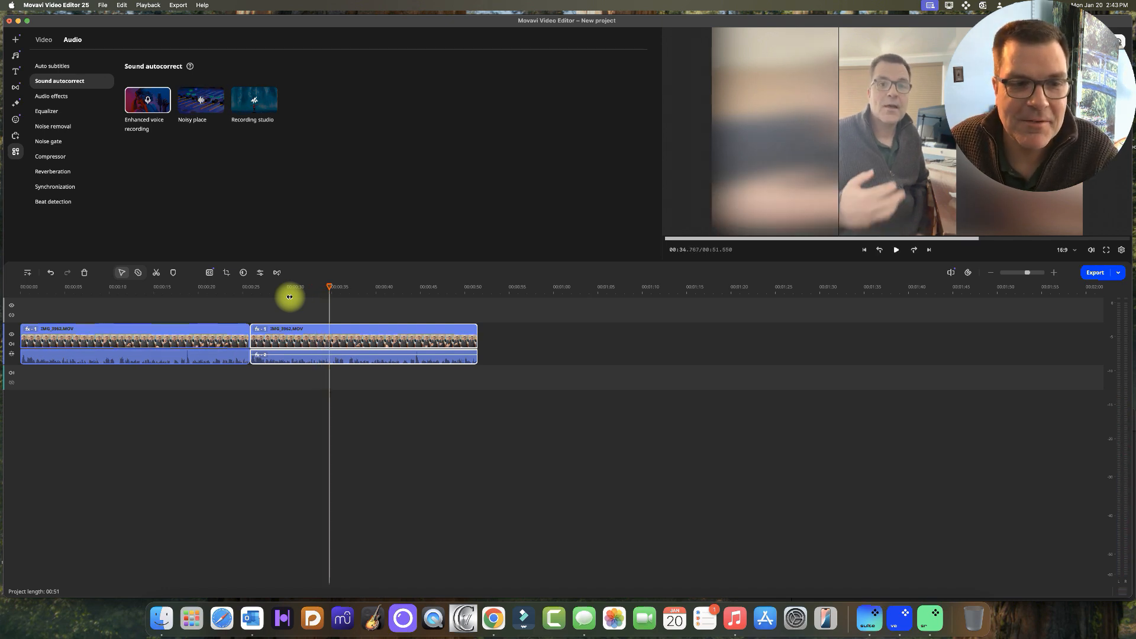
key(space)
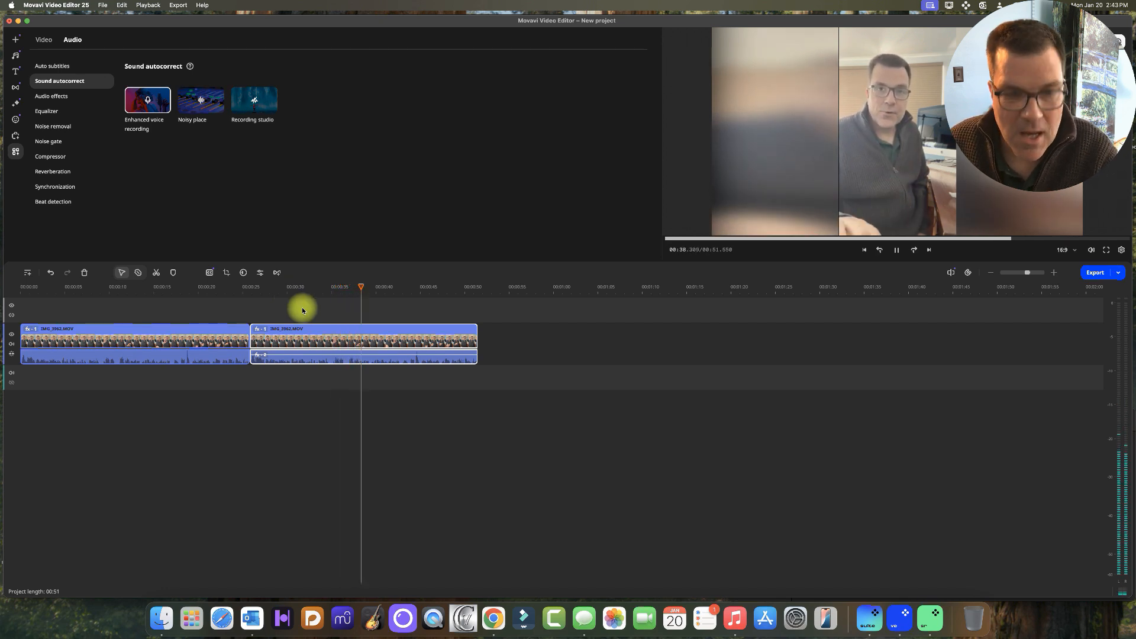
key(space)
key(super+z)
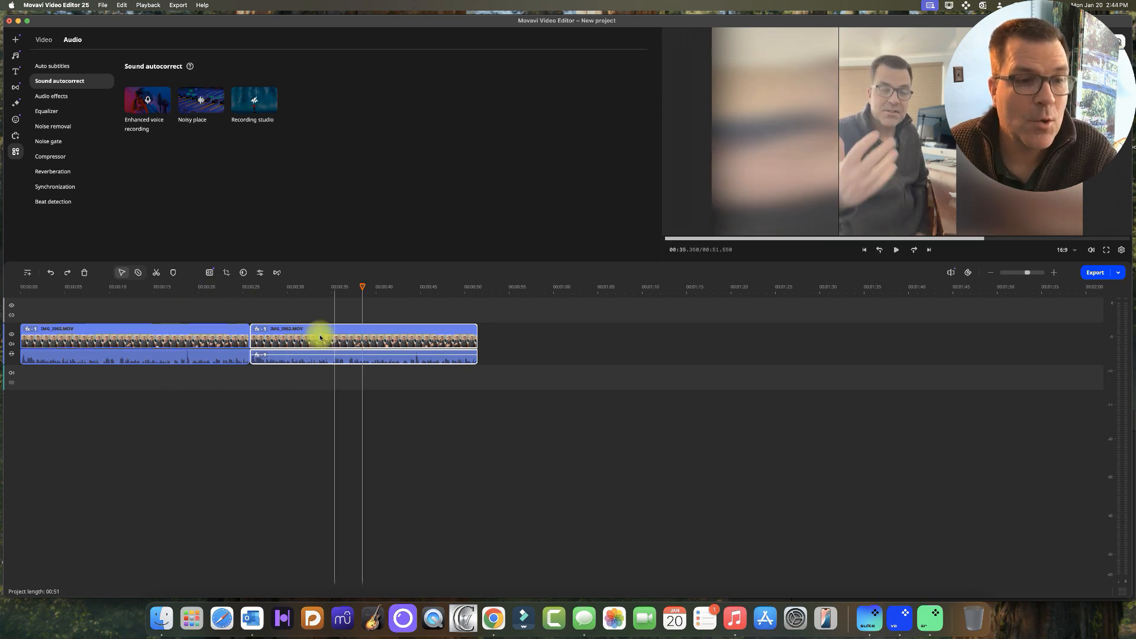
Reopen the Equalizer audio tool for the second clip and play the clip from about 00:30
click(290, 345)
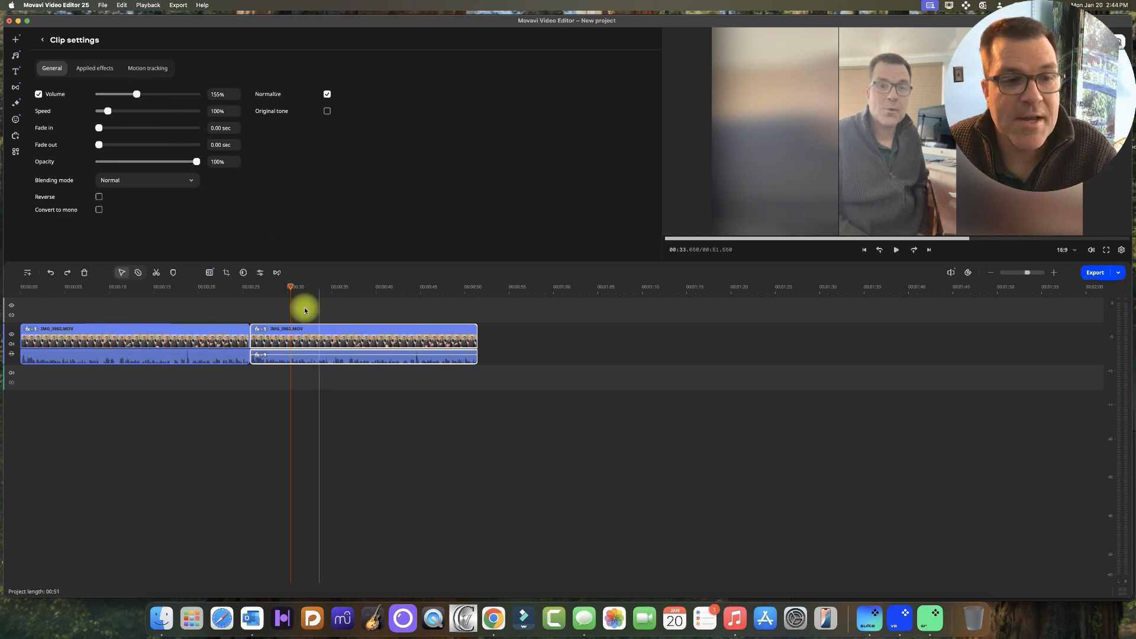
right_click(293, 343)
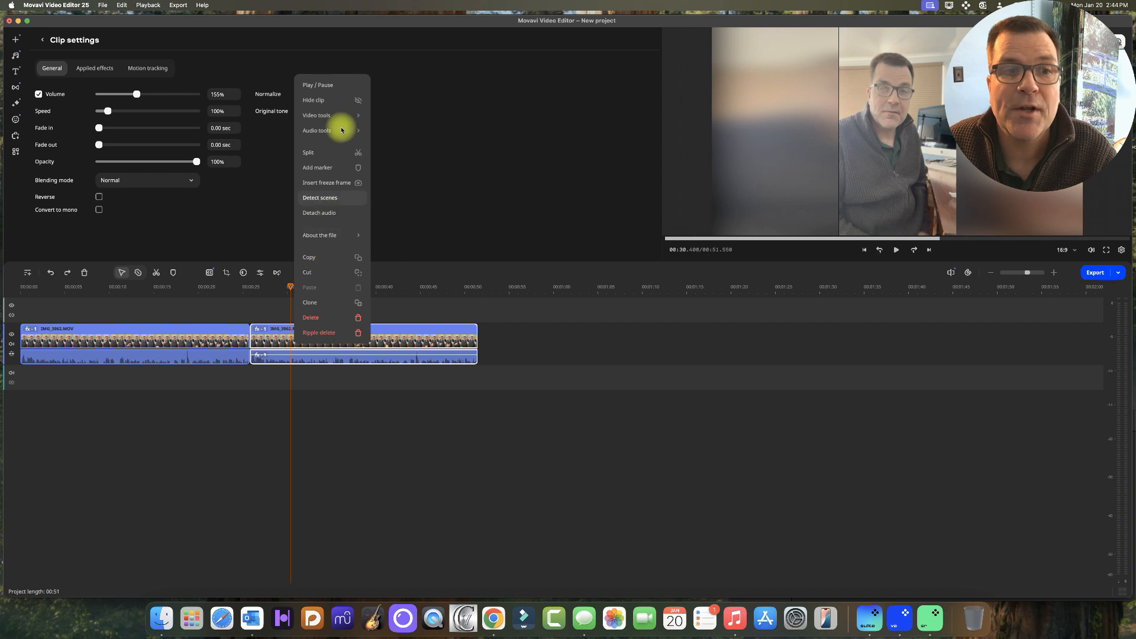
mouse_move(353, 133)
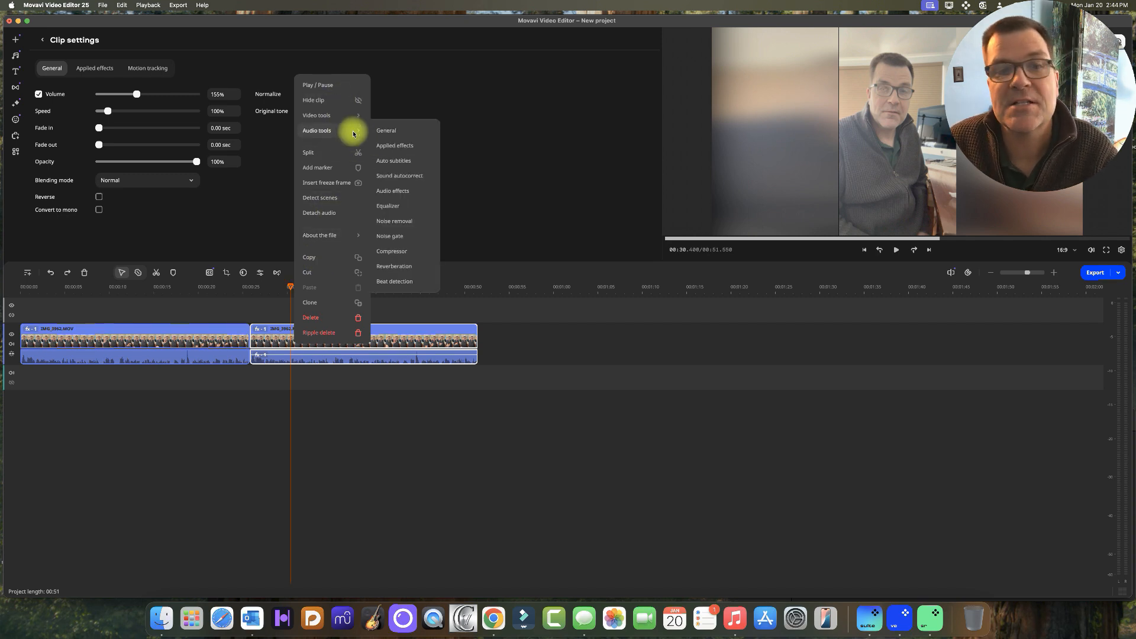
click(413, 205)
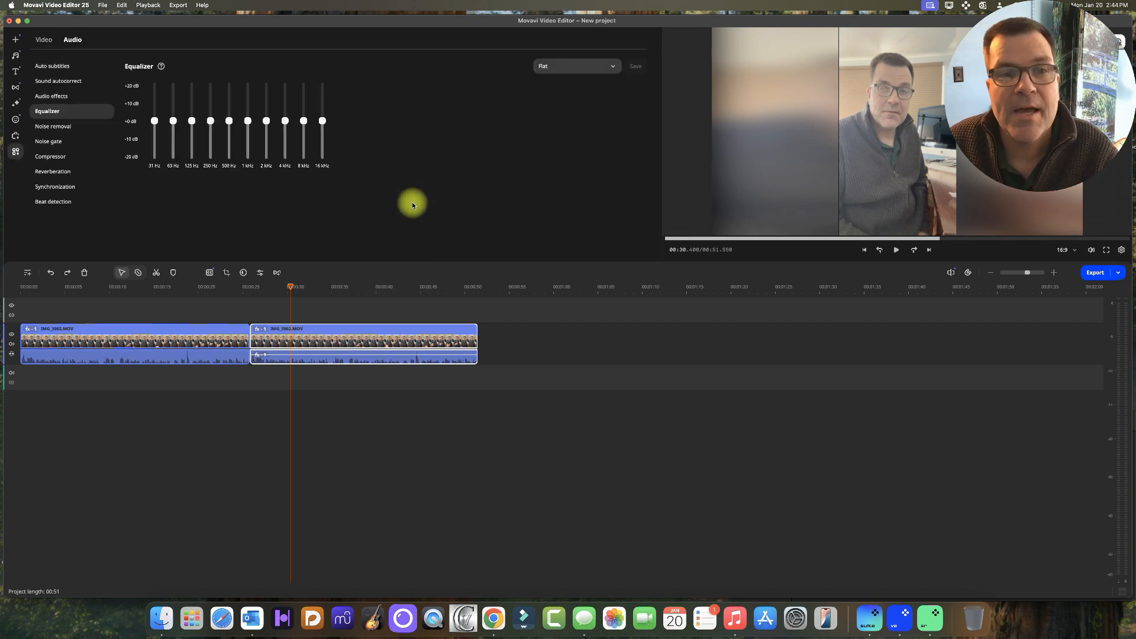
key(space)
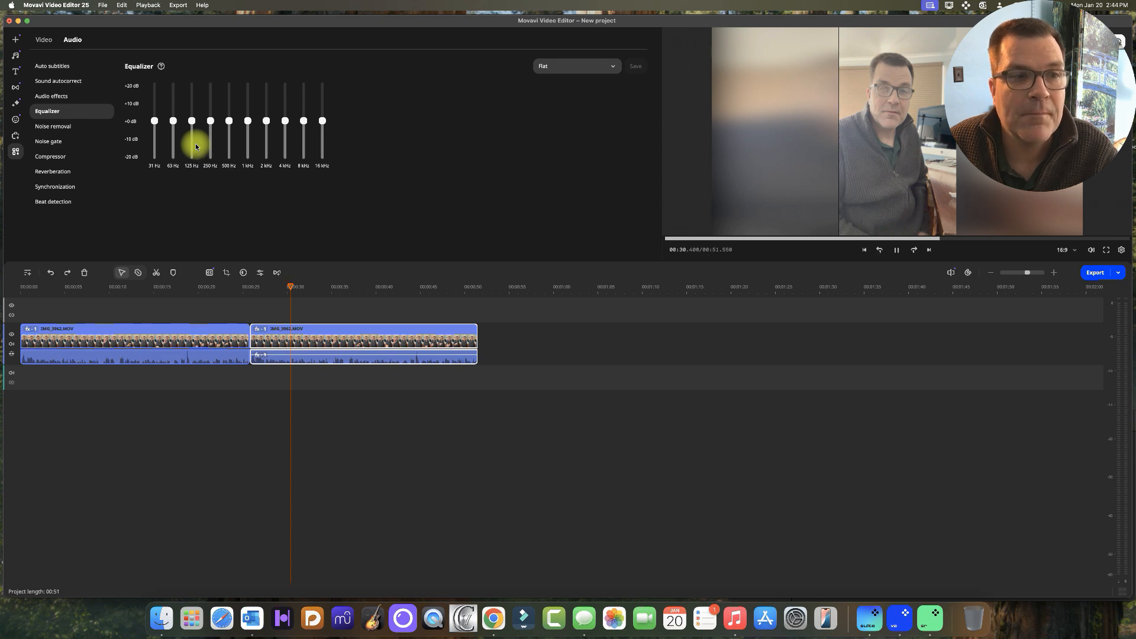
Apply the Volume boost equalizer preset to the second clip and listen to the result
click(247, 125)
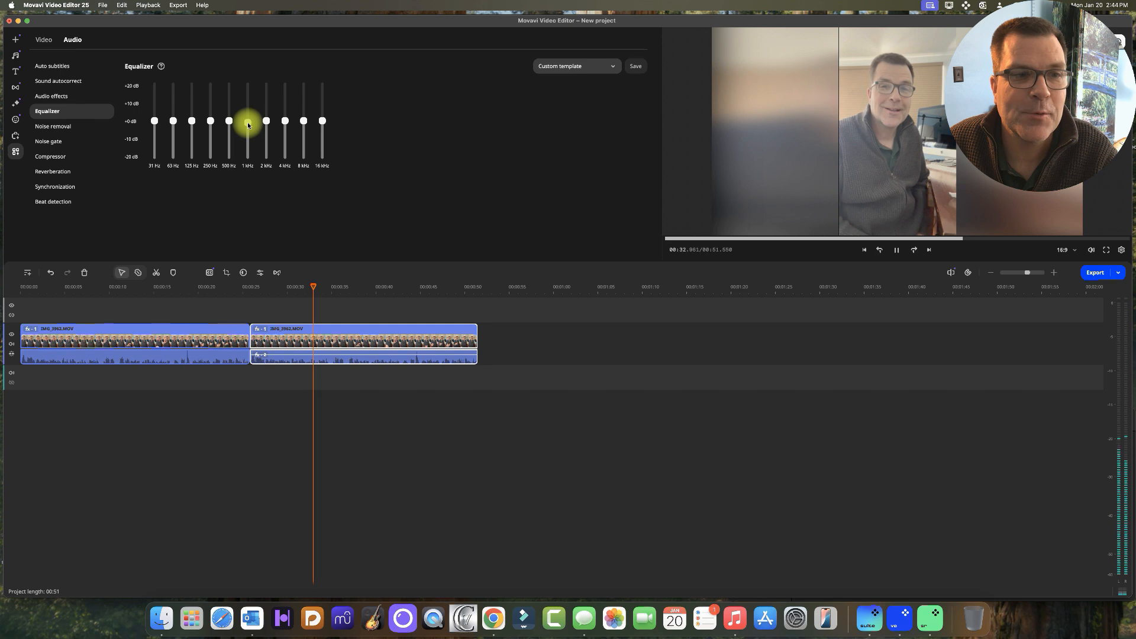
click(613, 67)
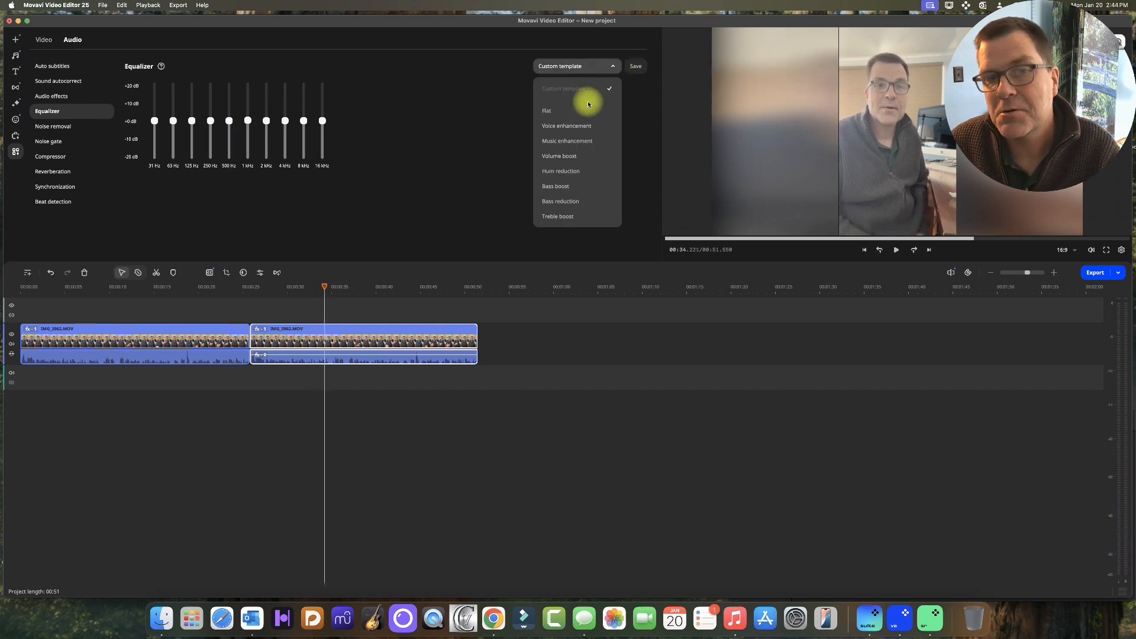
click(580, 155)
key(space)
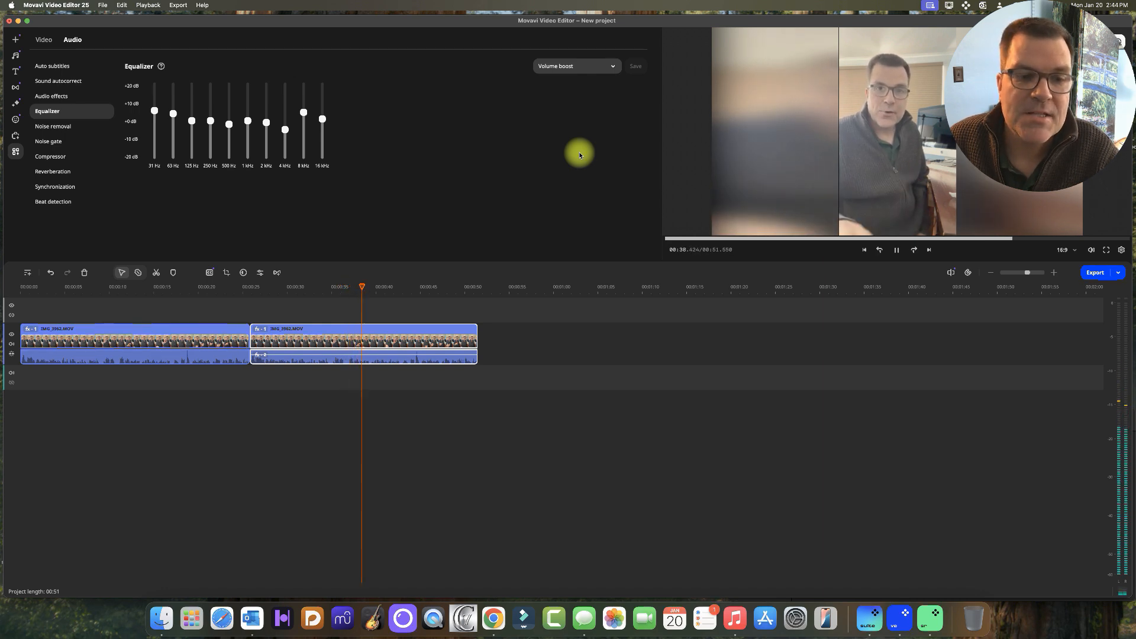
Compare the original and boosted audio by playing the first clip from its start, and the second clip from its start
key(space)
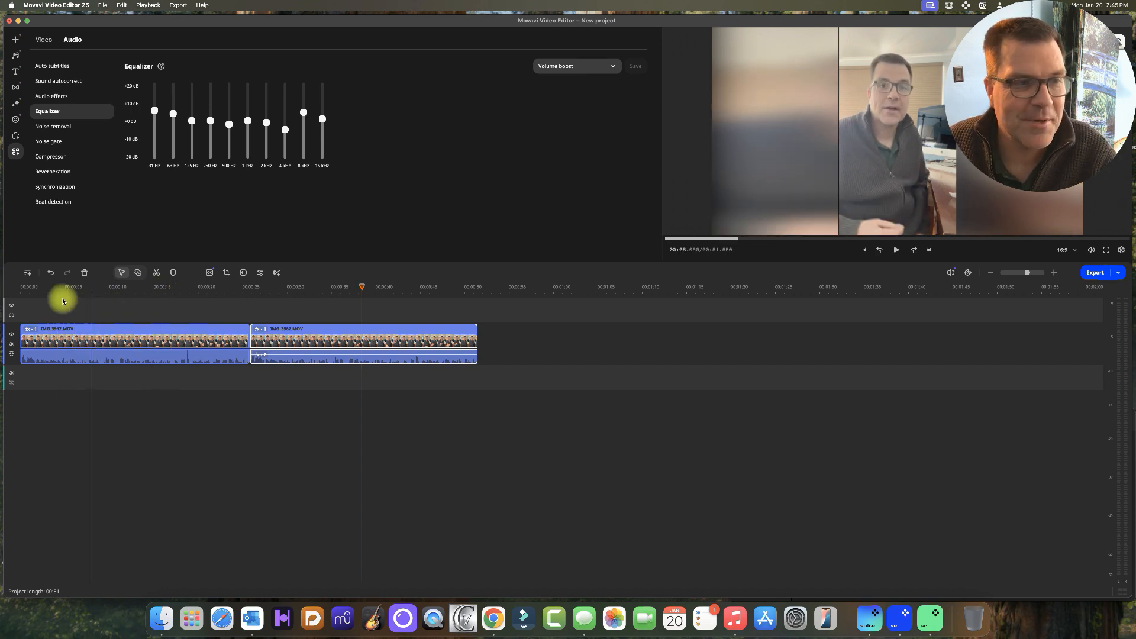
click(23, 297)
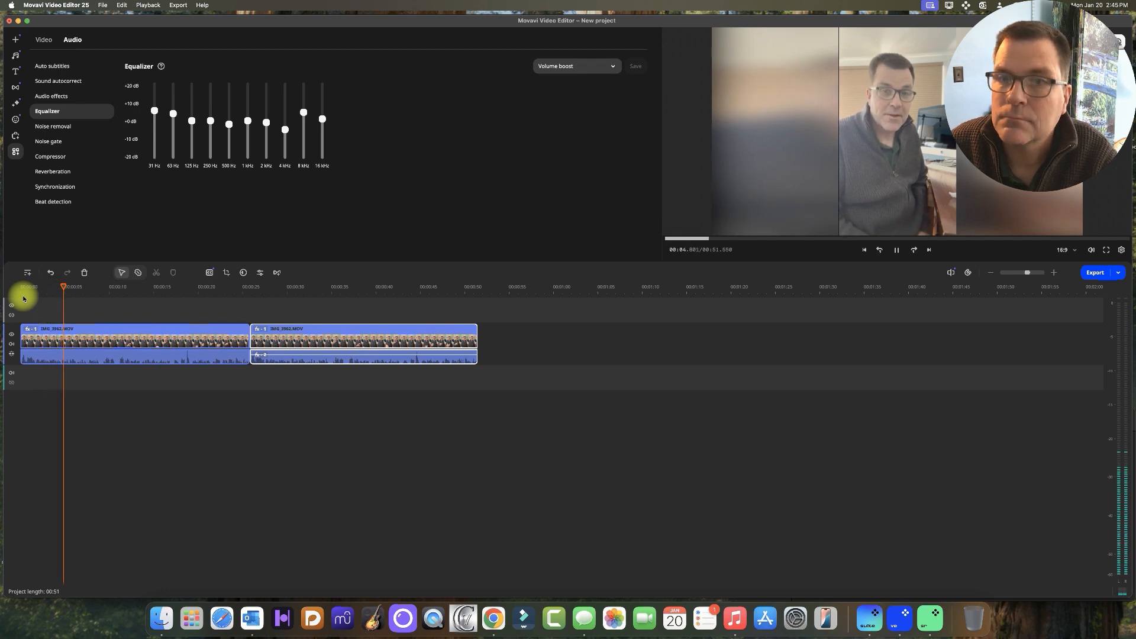
key(space)
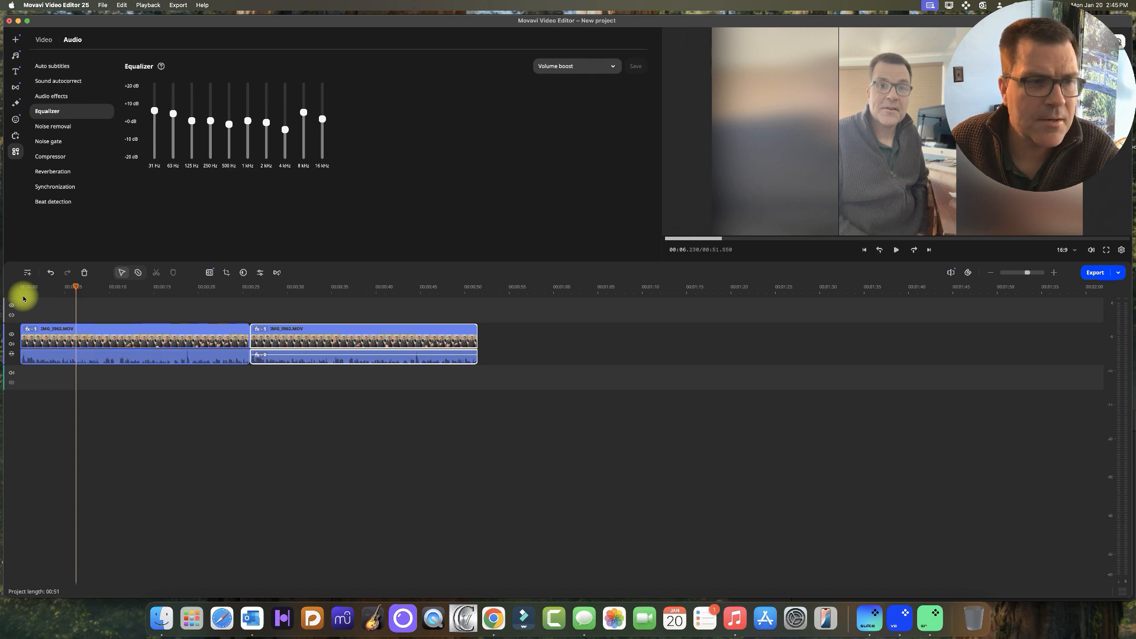
click(248, 294)
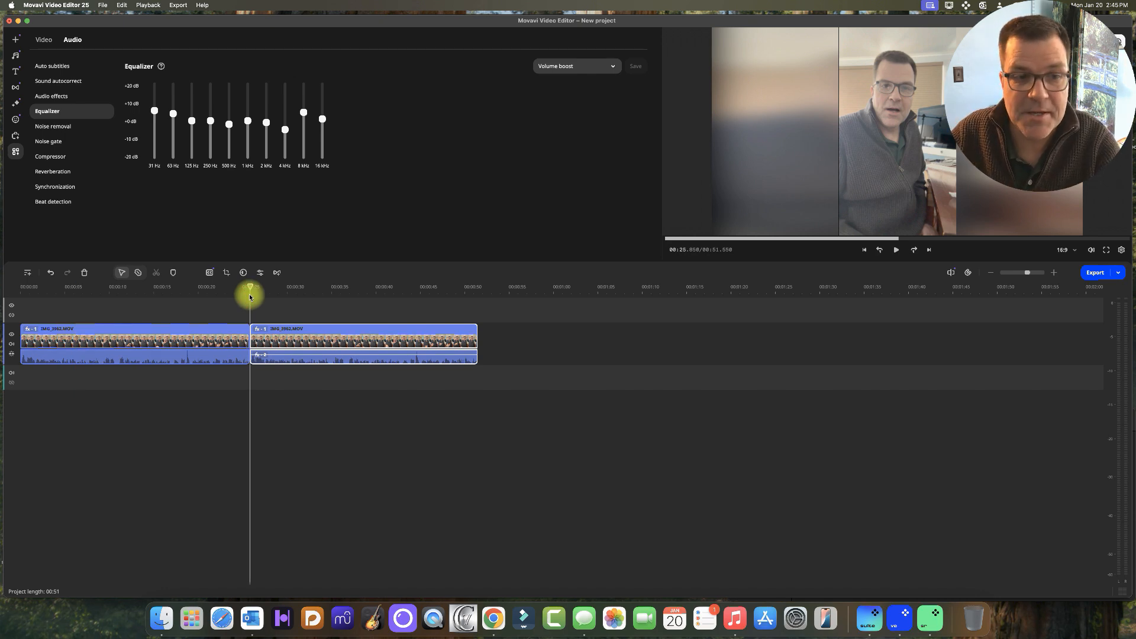
key(space)
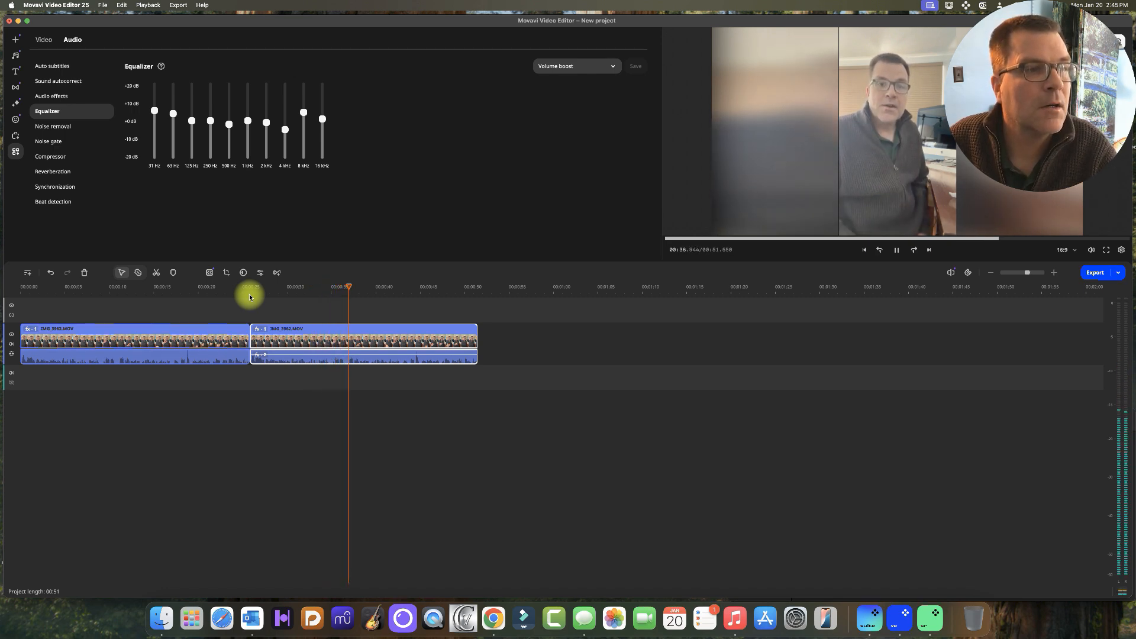
key(space)
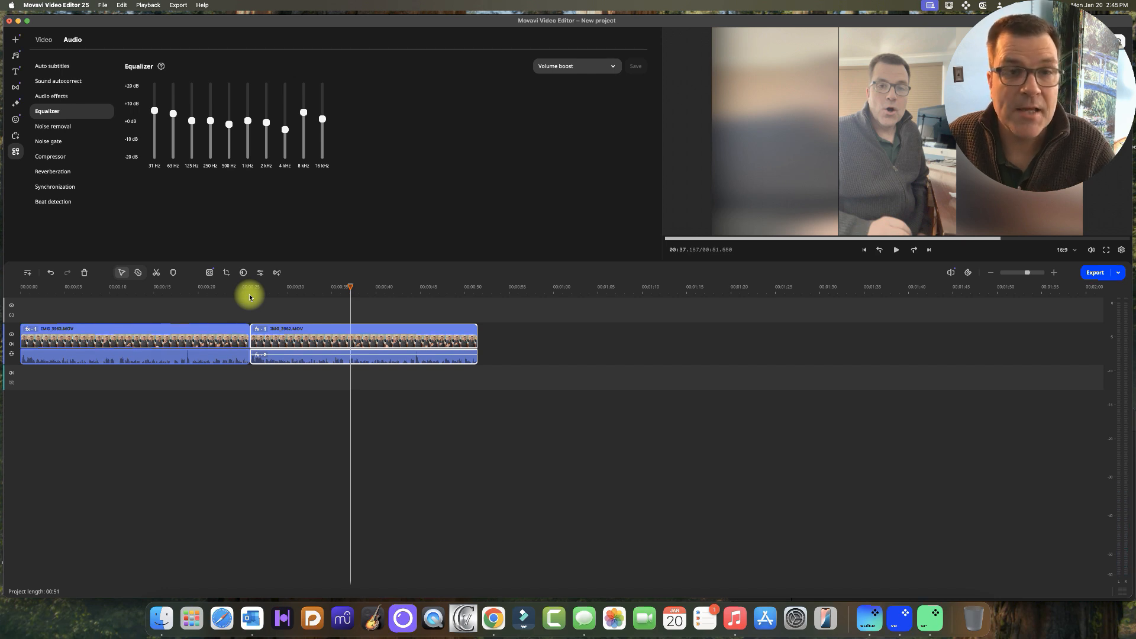